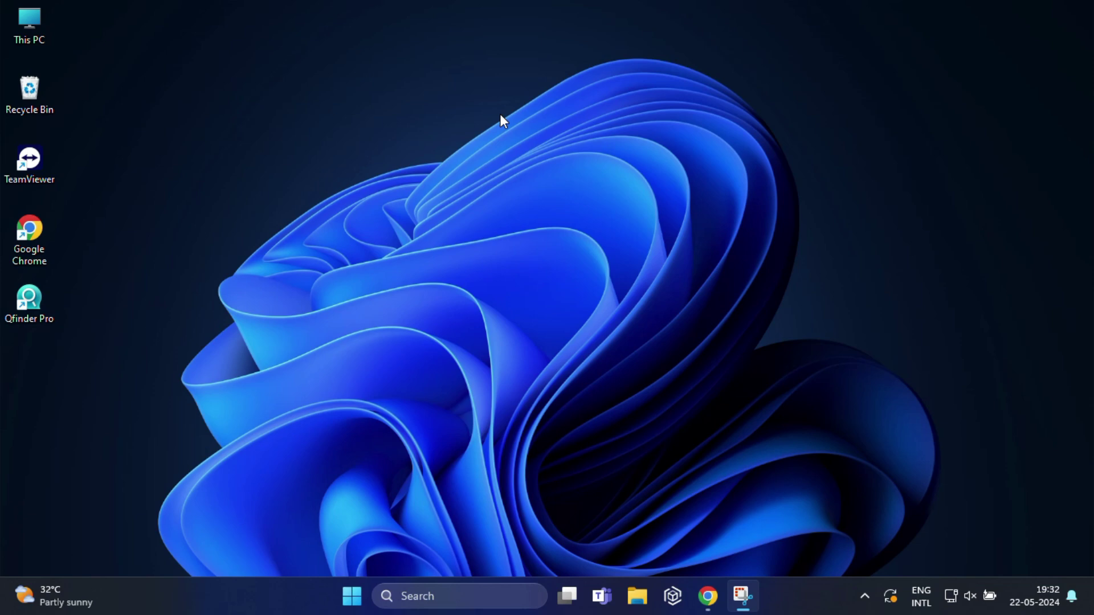
# Step: Open Run from the Win+X menu, close it, reopen it with Win+R and centre it
pyautogui.rightClick(351, 596)
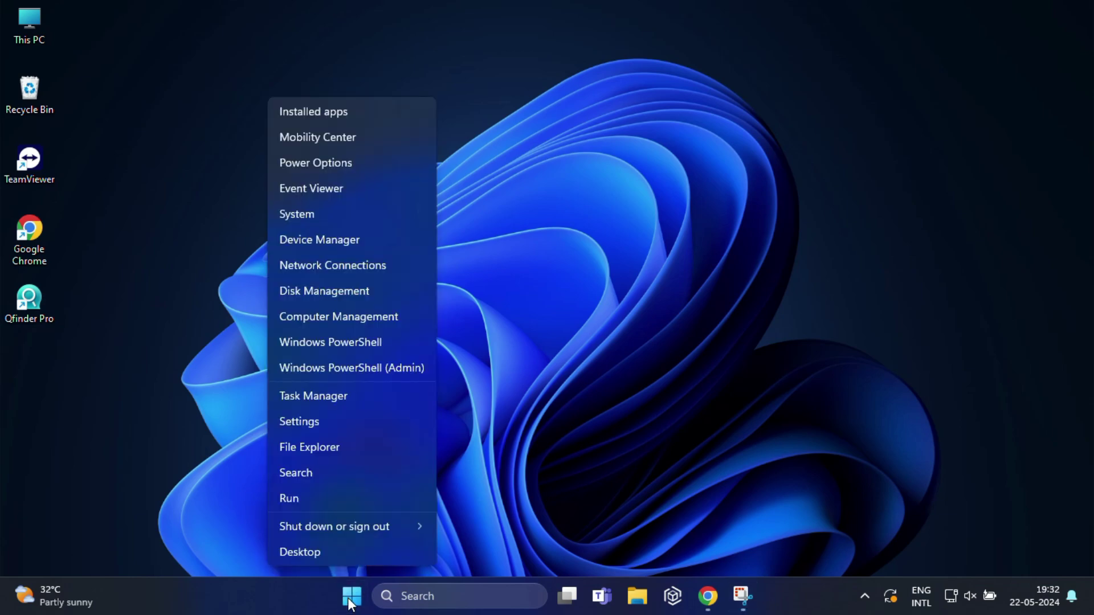
pyautogui.click(317, 498)
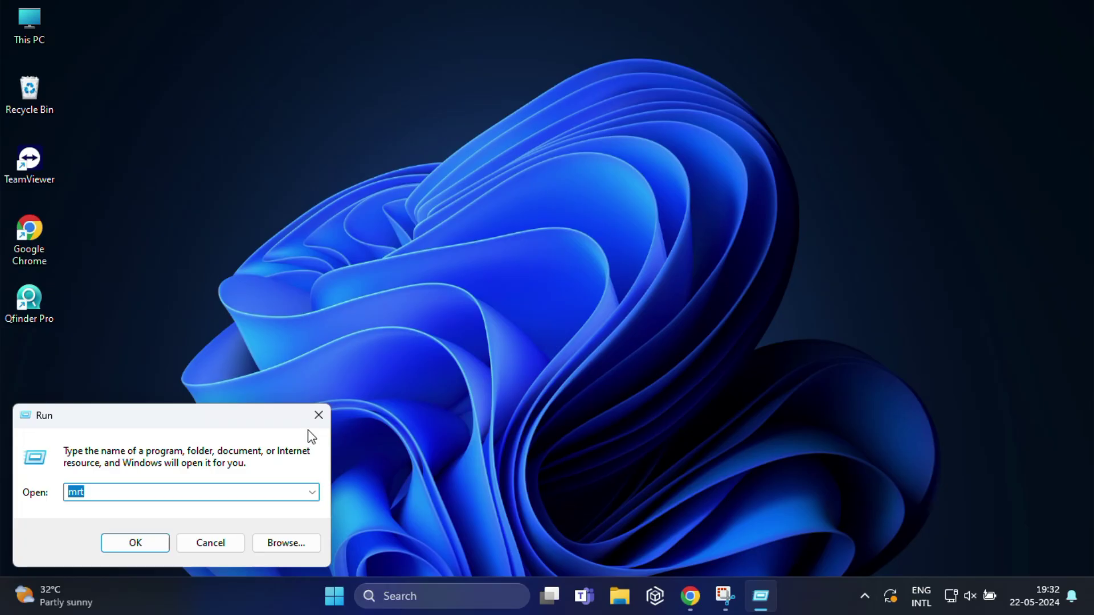
pyautogui.click(317, 417)
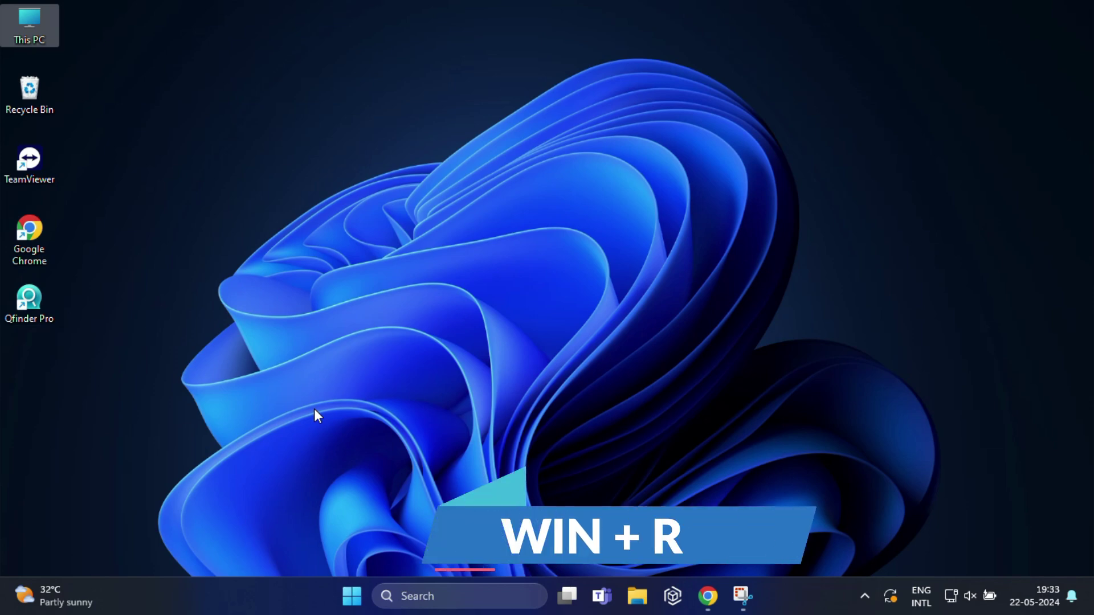
pyautogui.press('super+r')
pyautogui.moveTo(189, 422); pyautogui.dragTo(558, 230)
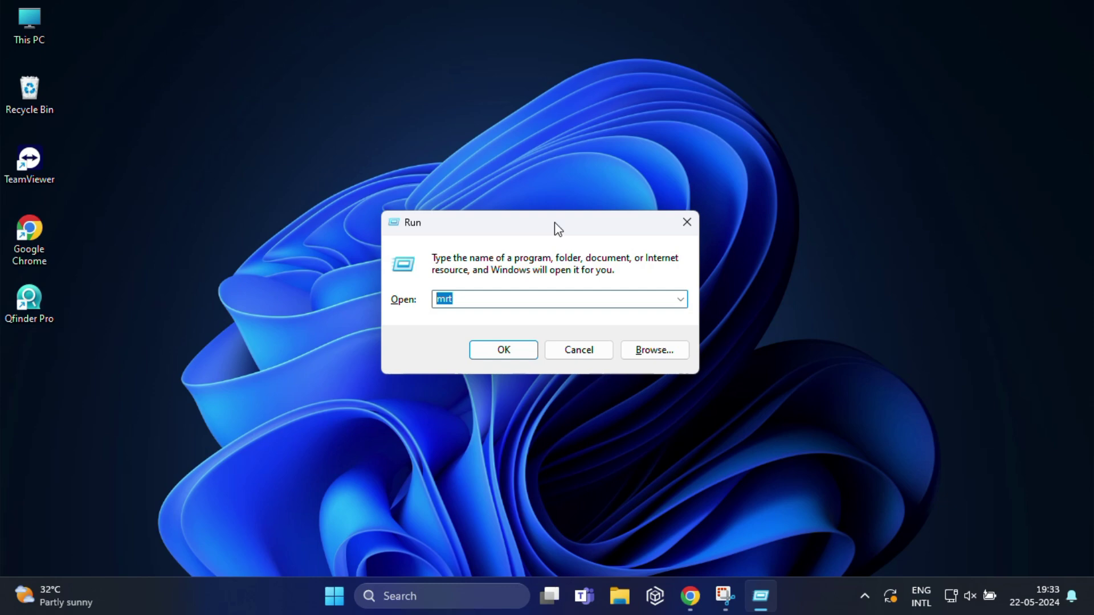
# Step: Launch Character Map with charmap and copy the Arial pilcrow ¶ to the clipboard
pyautogui.write('char')
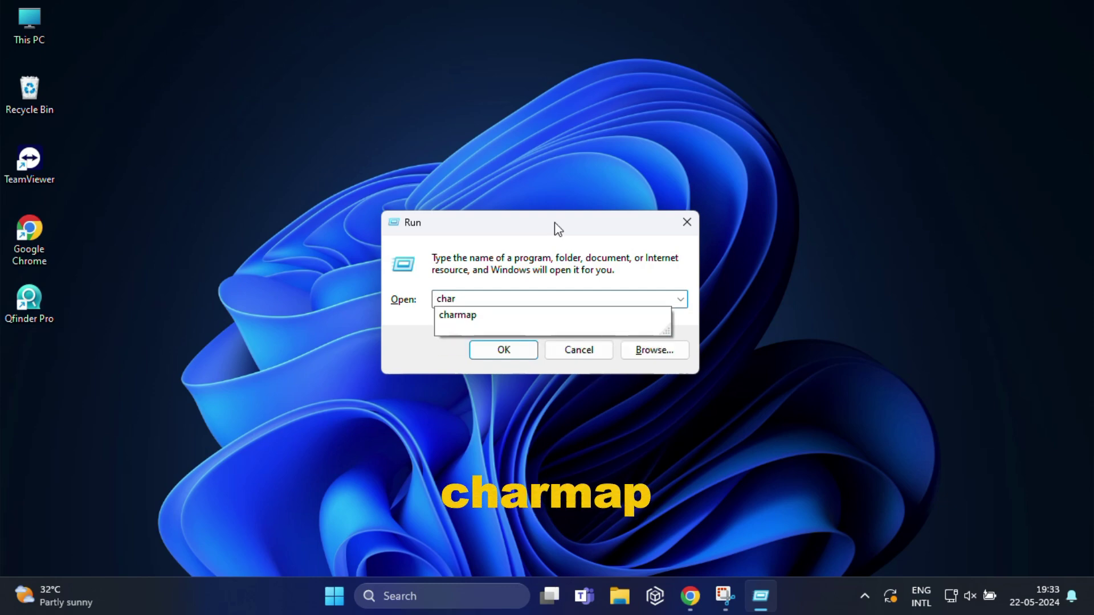
pyautogui.write('map')
pyautogui.press('Return')
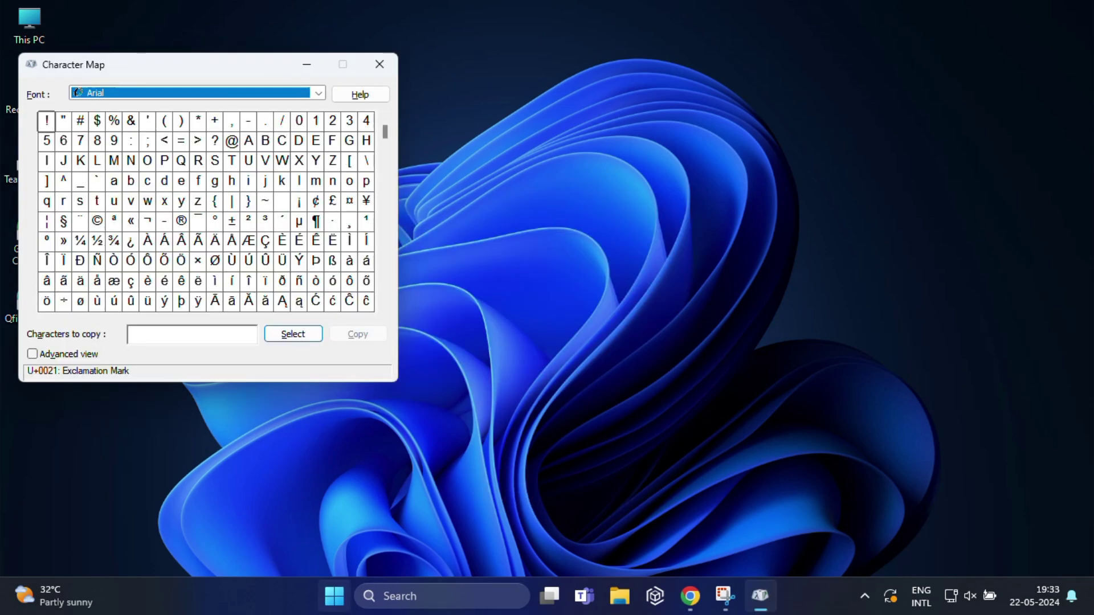
pyautogui.moveTo(168, 65); pyautogui.dragTo(481, 89)
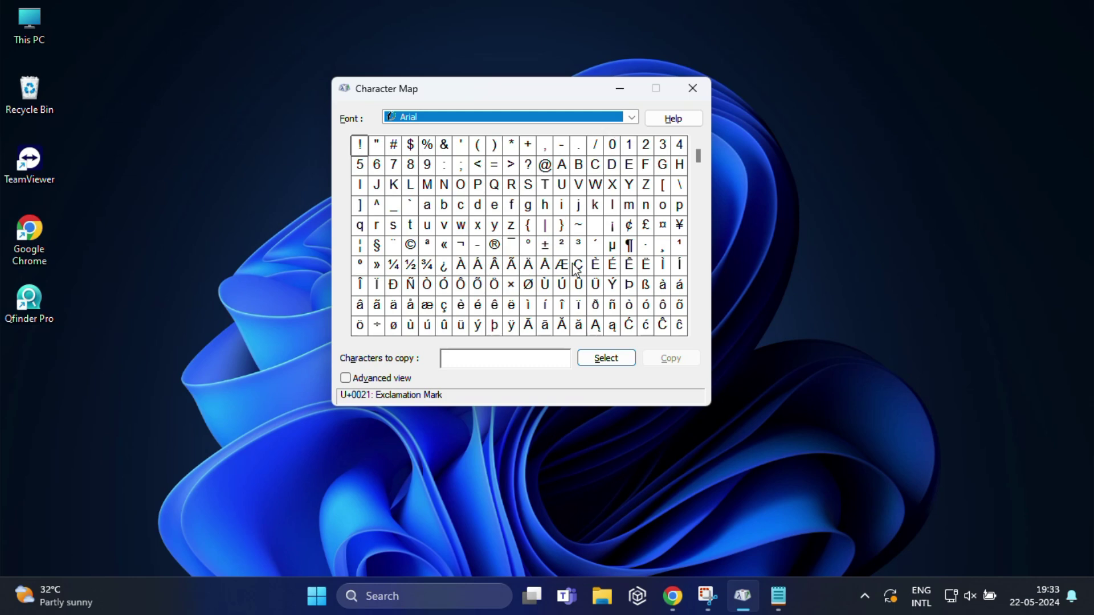
pyautogui.click(632, 118)
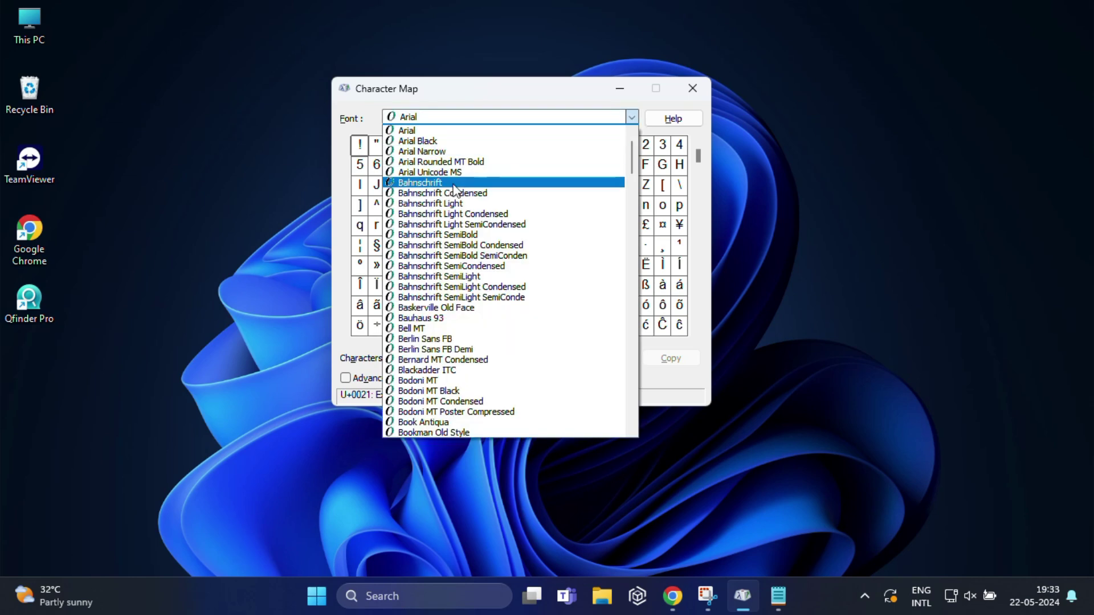
pyautogui.click(422, 130)
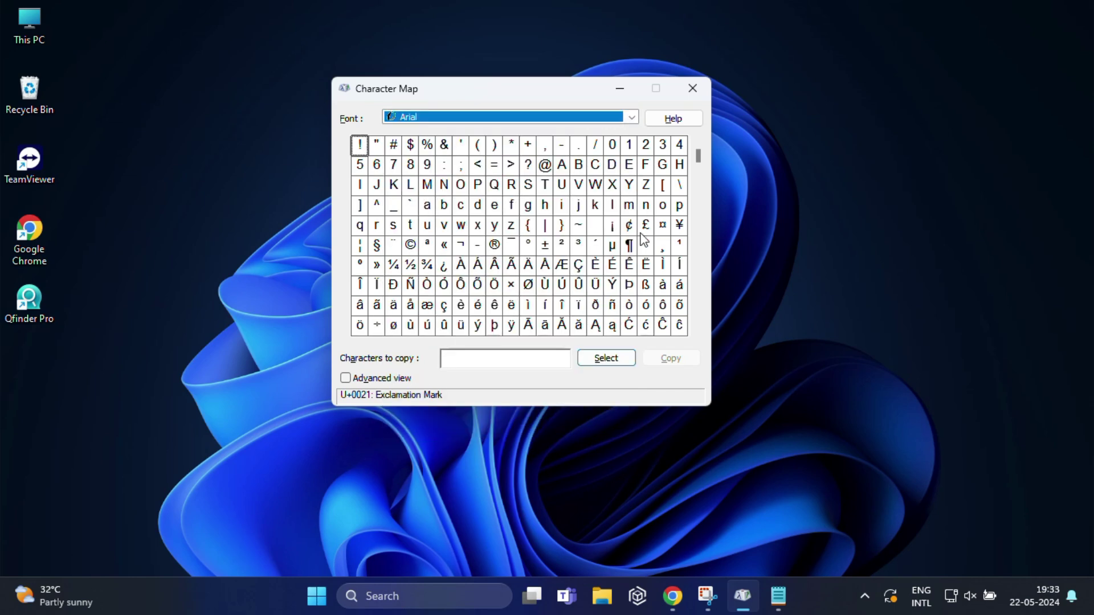
pyautogui.click(629, 245)
pyautogui.click(606, 358)
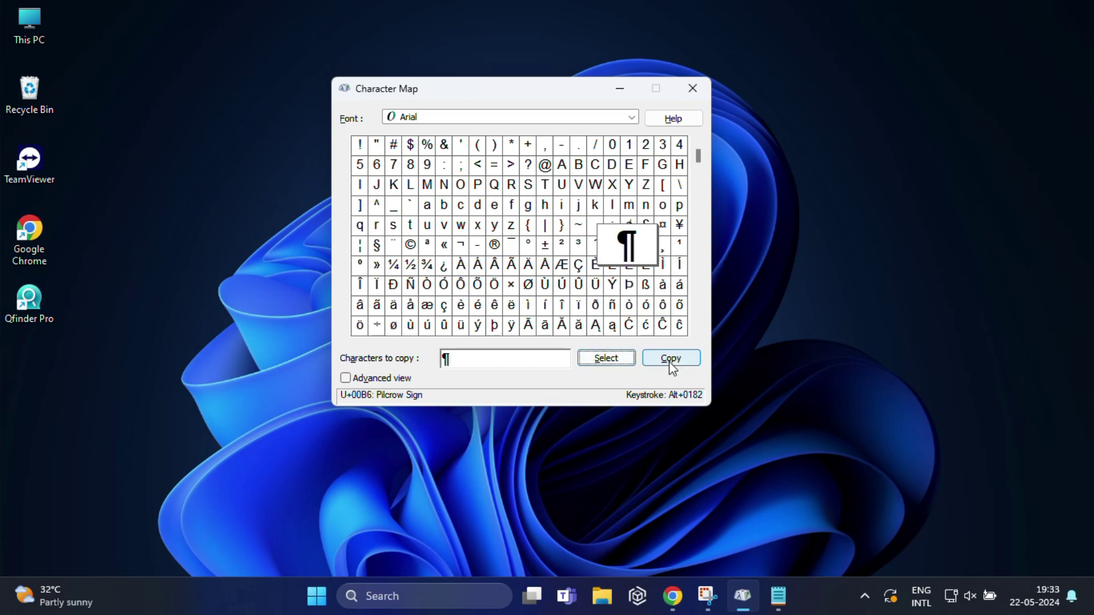
# Step: Paste ¶ into Notepad, delete it, minimize Notepad and close Character Map
pyautogui.click(671, 358)
pyautogui.click(778, 596)
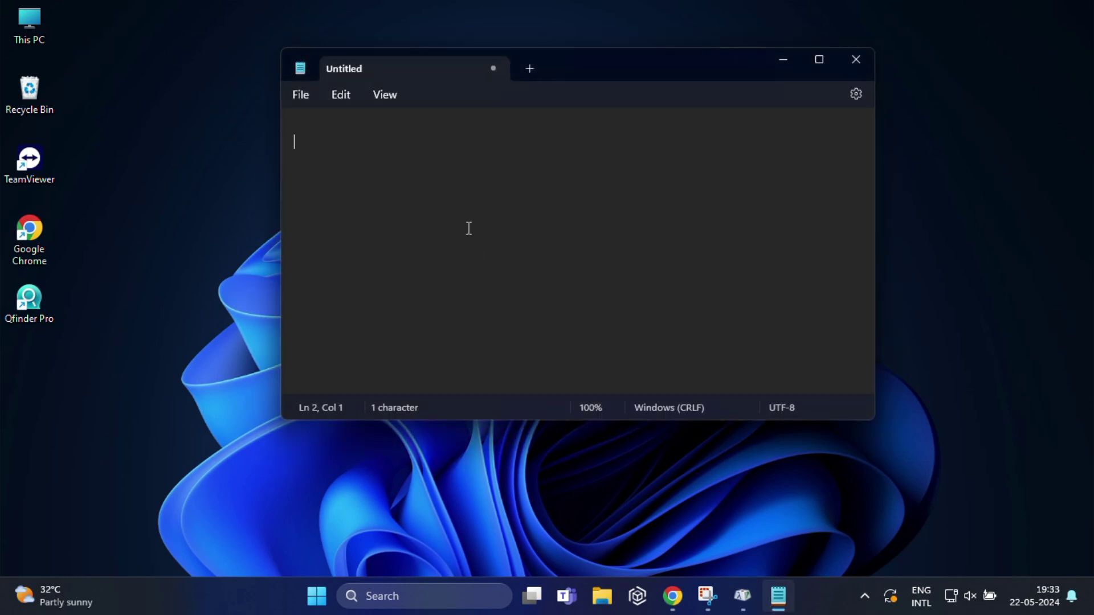
pyautogui.hotkey('ctrl', 'v')
pyautogui.hotkey('ctrl', 'v')
pyautogui.hotkey('ctrl', 'v')
pyautogui.hotkey('ctrl', 'v')
pyautogui.hotkey('ctrl', 'v')
pyautogui.hotkey('ctrl', 'v')
pyautogui.hotkey('ctrl', 'v')
pyautogui.hotkey('ctrl', 'v')
pyautogui.hotkey('ctrl', 'v')
pyautogui.hotkey('ctrl', 'v')
pyautogui.hotkey('ctrl', 'v')
pyautogui.hotkey('ctrl', 'v')
pyautogui.hotkey('ctrl', 'v')
pyautogui.hotkey('ctrl', 'v')
pyautogui.hotkey('ctrl', 'v')
pyautogui.hotkey('ctrl', 'v')
pyautogui.hotkey('ctrl', 'v')
pyautogui.hotkey('ctrl', 'v')
pyautogui.hotkey('ctrl', 'v')
pyautogui.hotkey('ctrl', 'v')
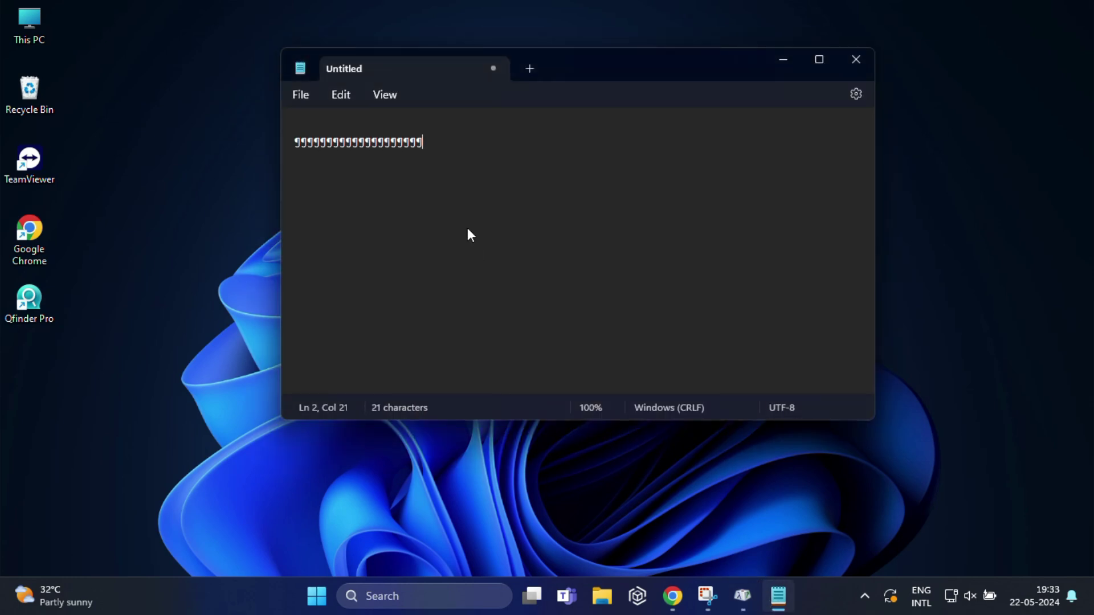
pyautogui.moveTo(469, 235); pyautogui.dragTo(266, 152)
pyautogui.press('BackSpace')
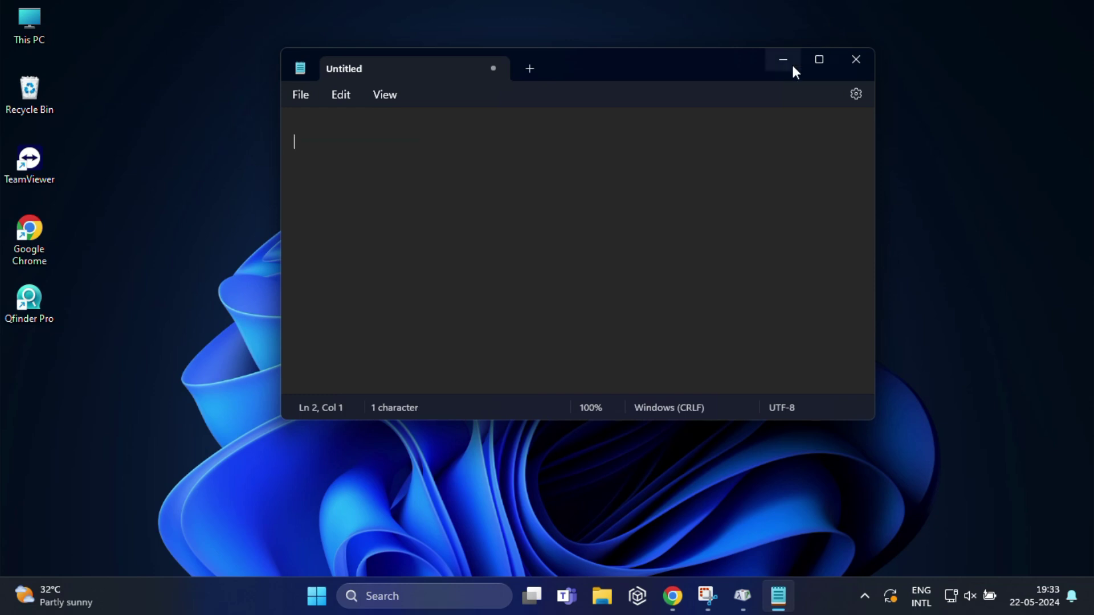
pyautogui.click(792, 63)
pyautogui.click(692, 85)
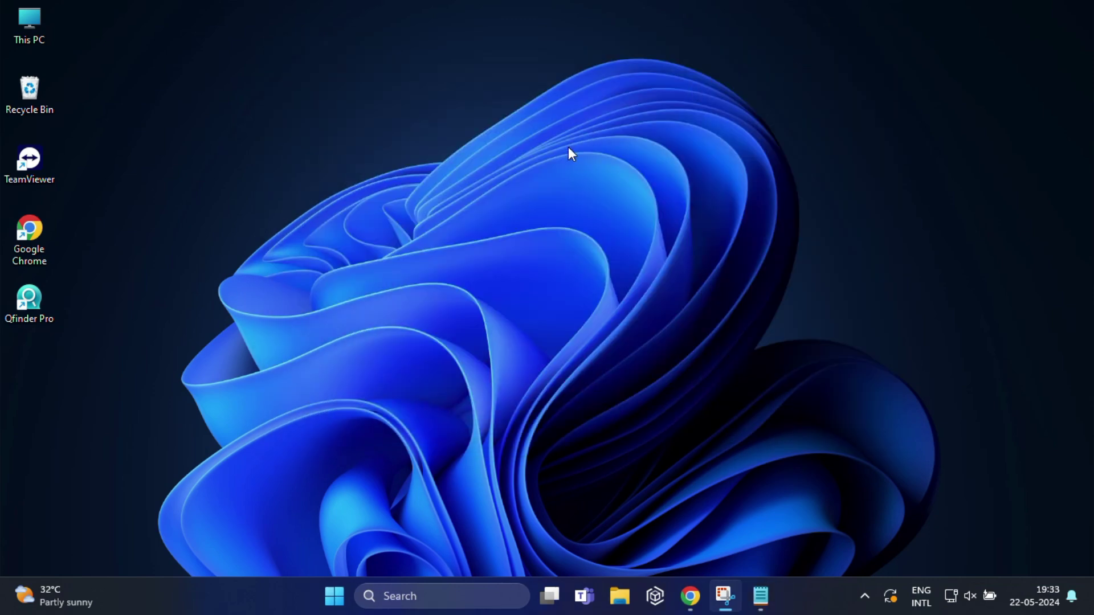
# Step: Run changepk to reach the Activation page, then open and cancel the product key prompt
pyautogui.press('super+r')
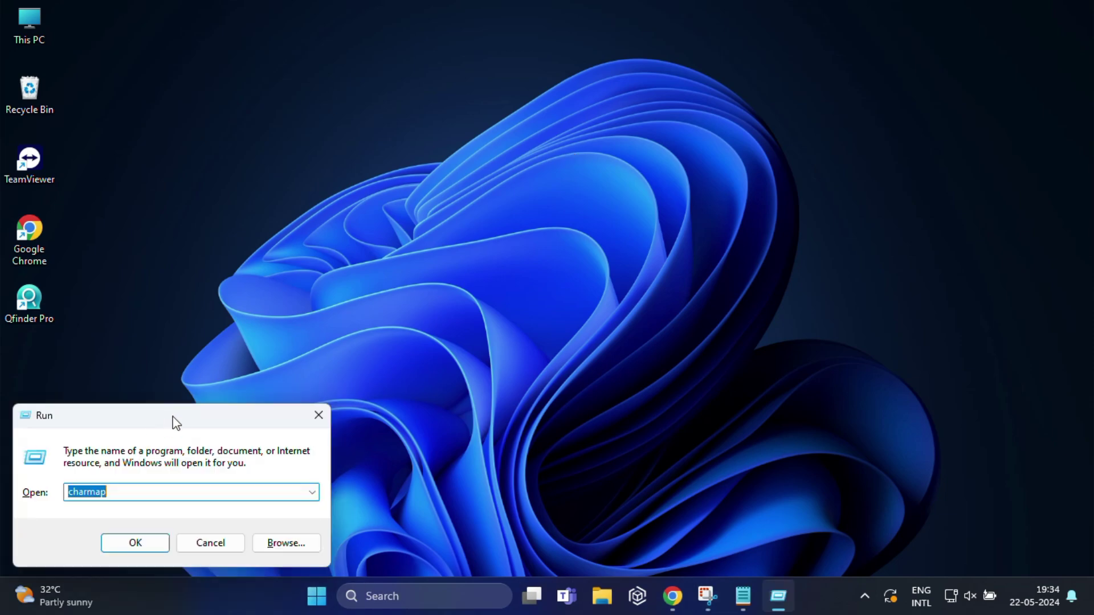
pyautogui.moveTo(171, 420); pyautogui.dragTo(530, 220)
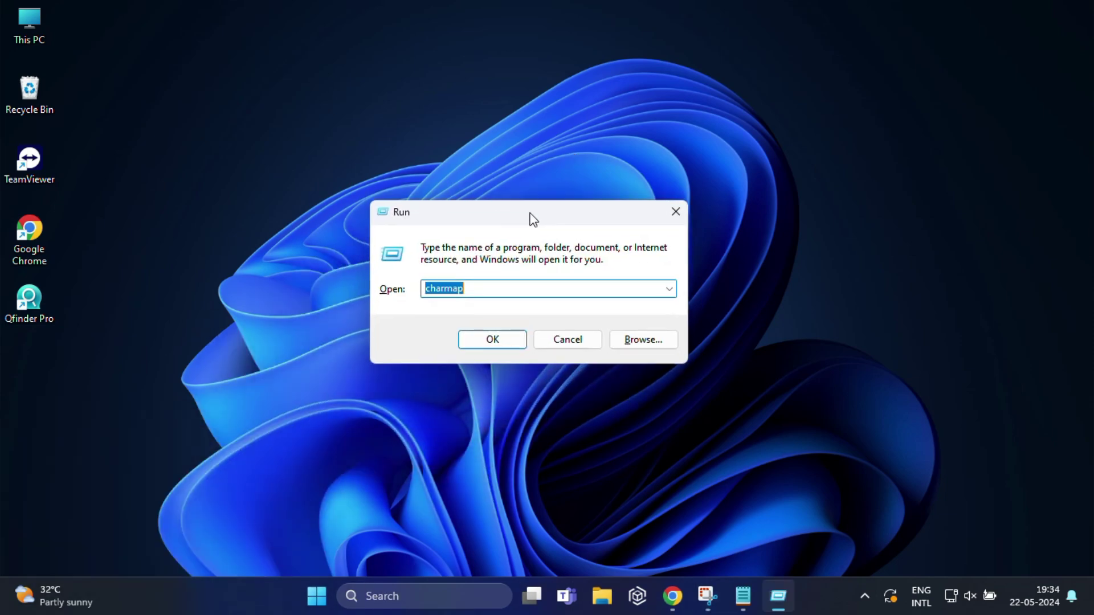
pyautogui.write('chan')
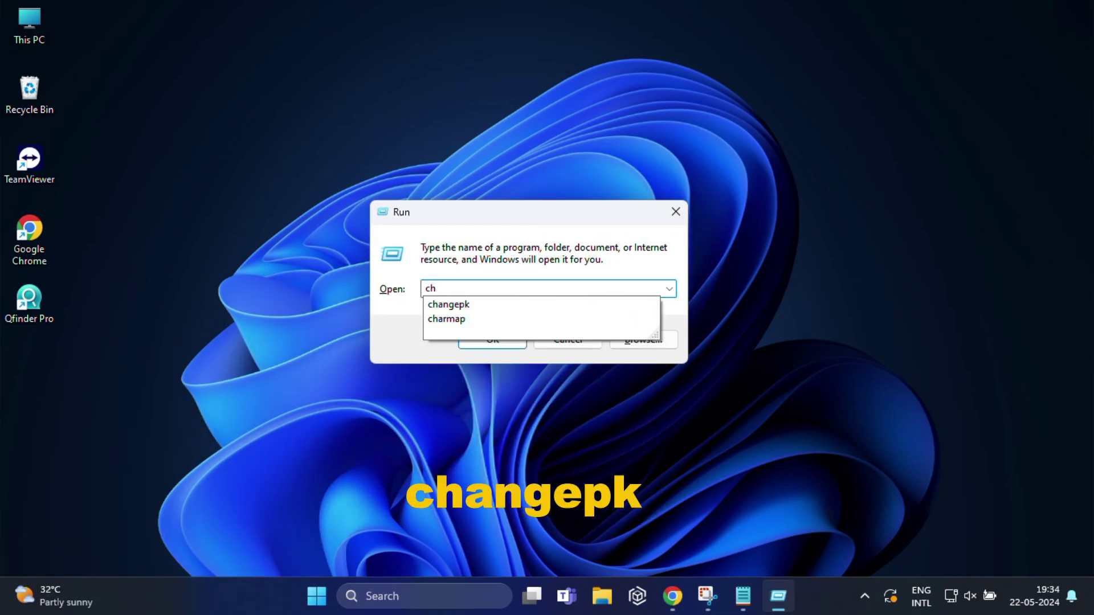
pyautogui.write('gepk')
pyautogui.press('Return')
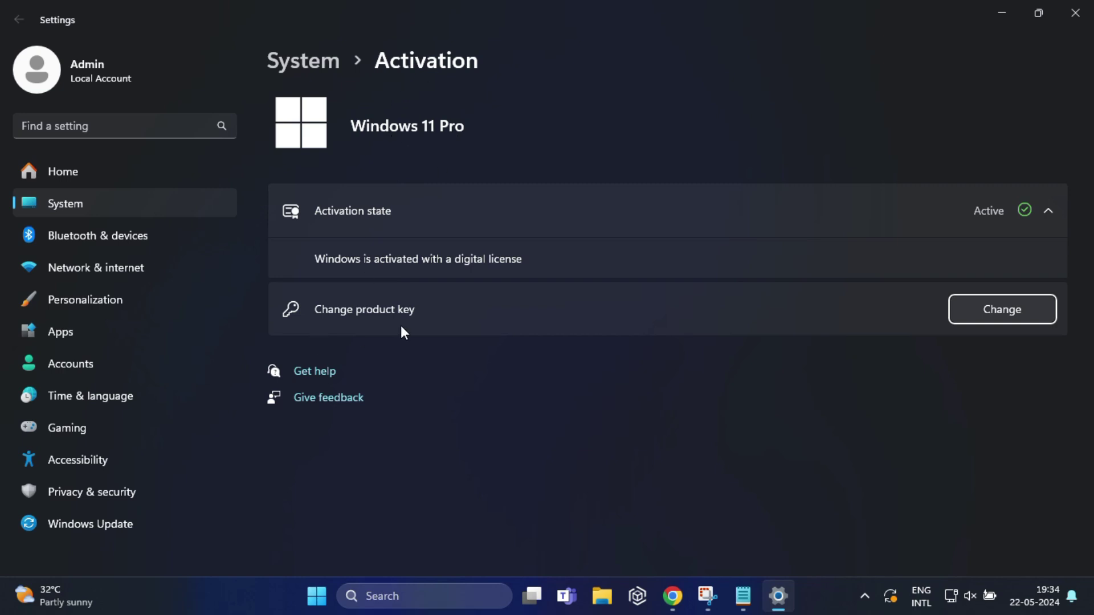
pyautogui.click(987, 307)
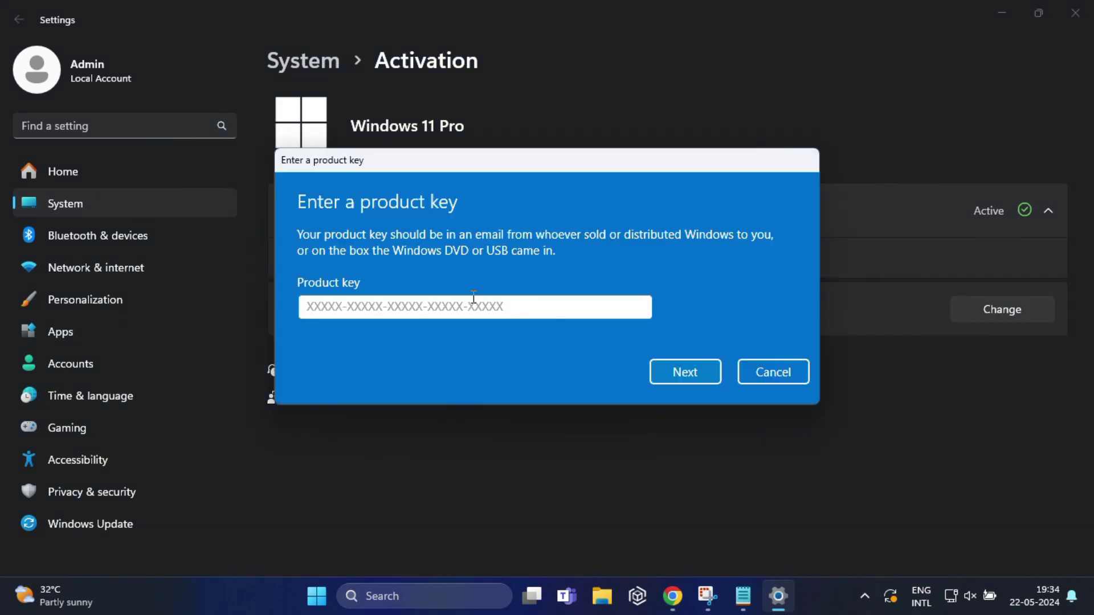
pyautogui.click(780, 371)
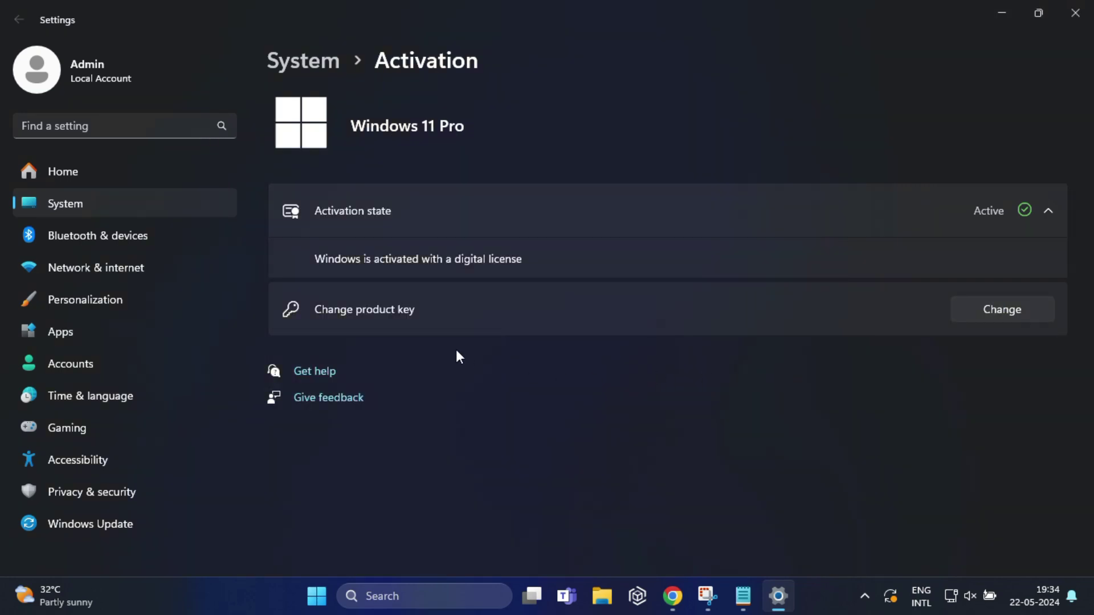
# Step: Close Settings and start Disk Cleanup via cleanmgr on the OS (C:) drive
pyautogui.hotkey('alt', 'F4')
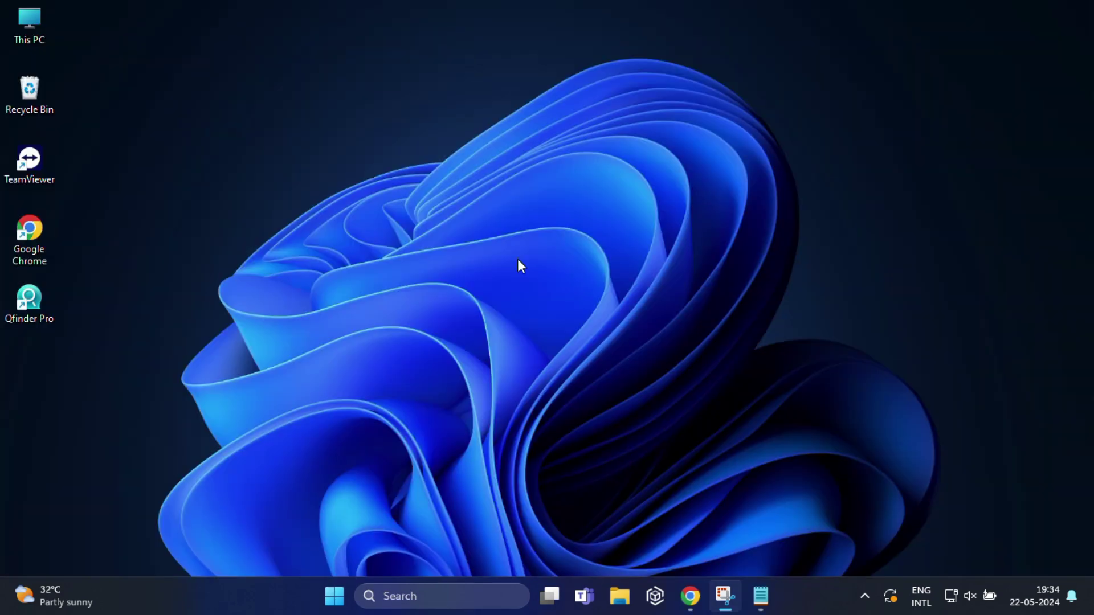
pyautogui.press('super+r')
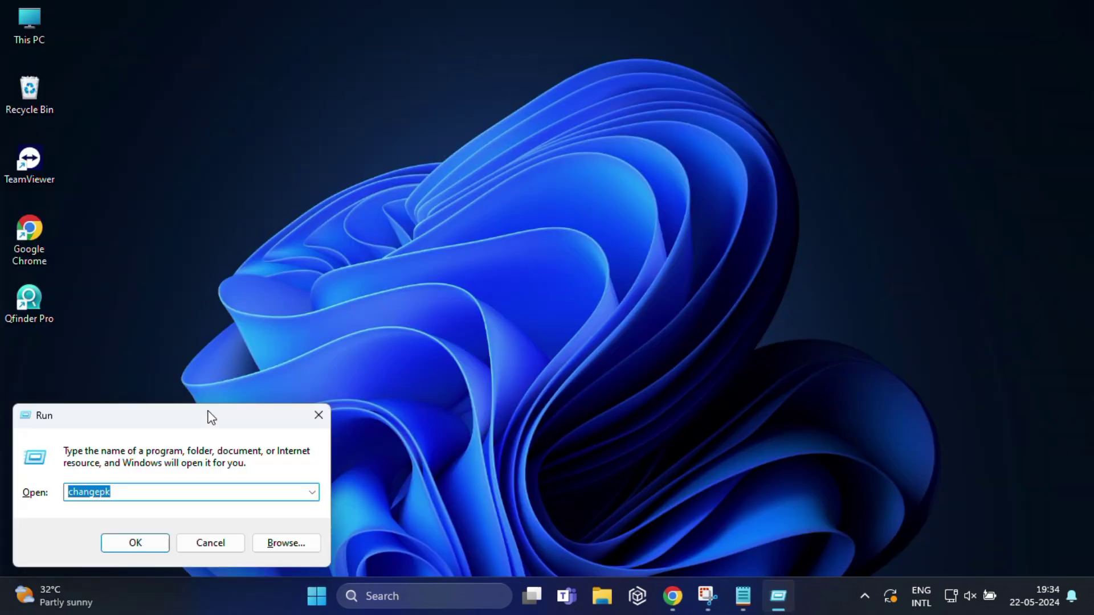
pyautogui.moveTo(208, 414); pyautogui.dragTo(553, 213)
pyautogui.write('c')
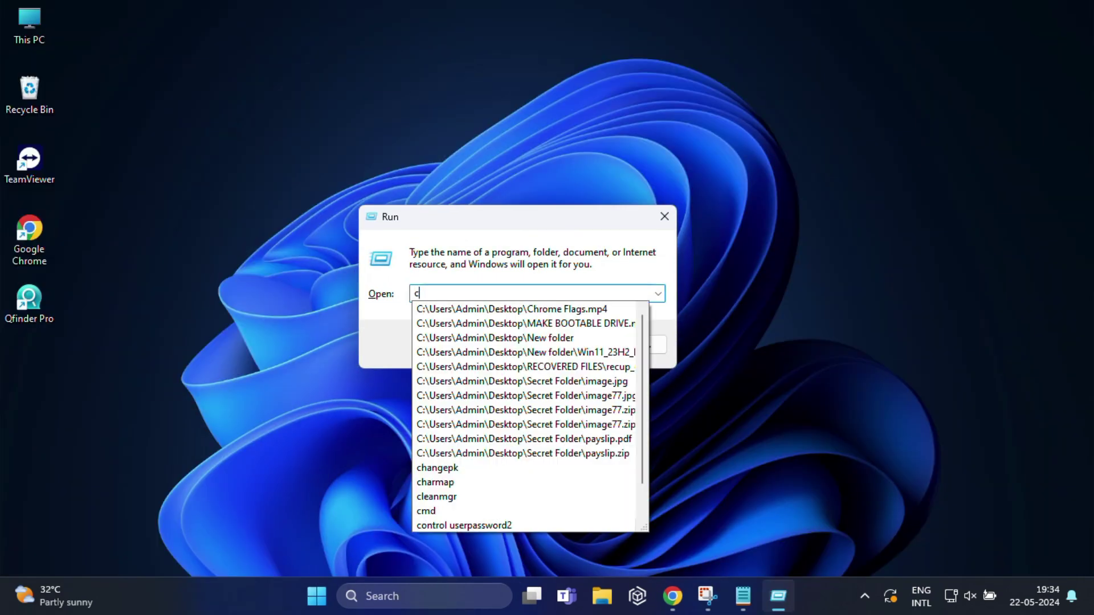
pyautogui.write('leanmg')
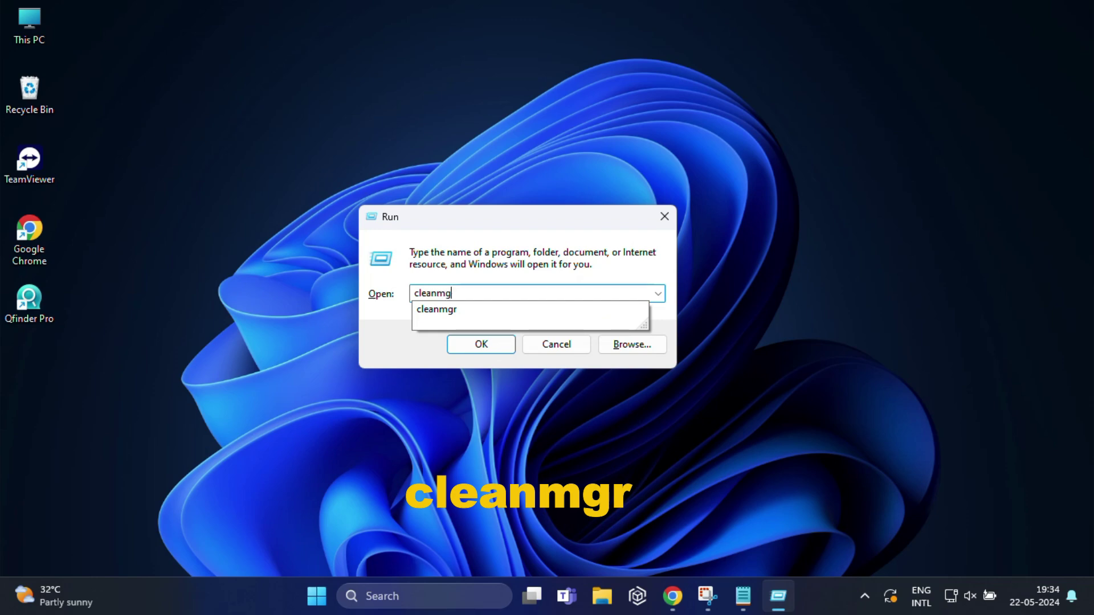
pyautogui.write('r')
pyautogui.press('Return')
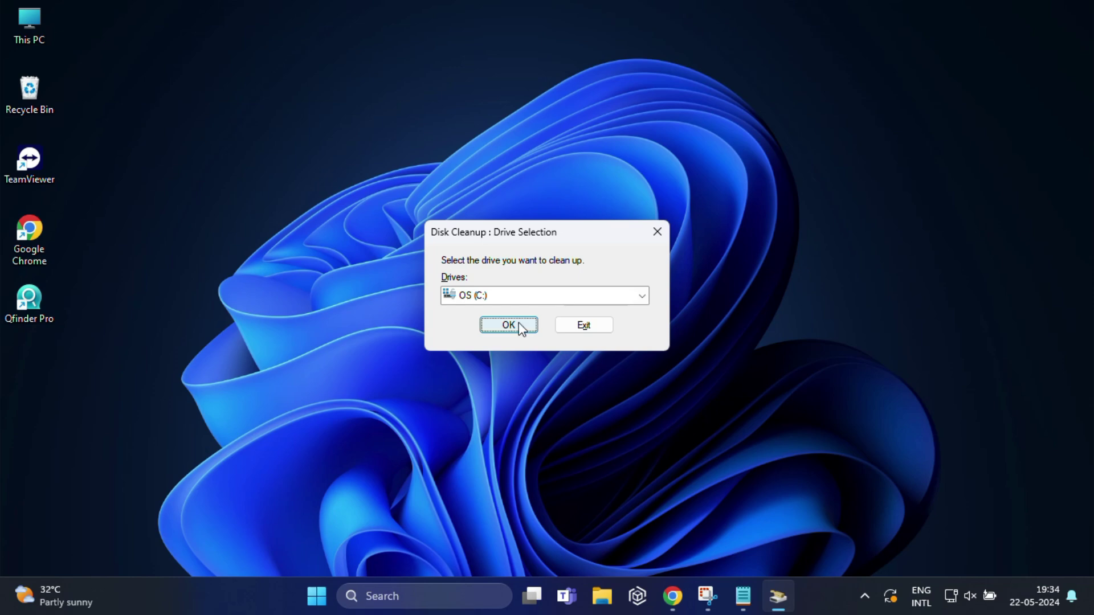
pyautogui.click(550, 301)
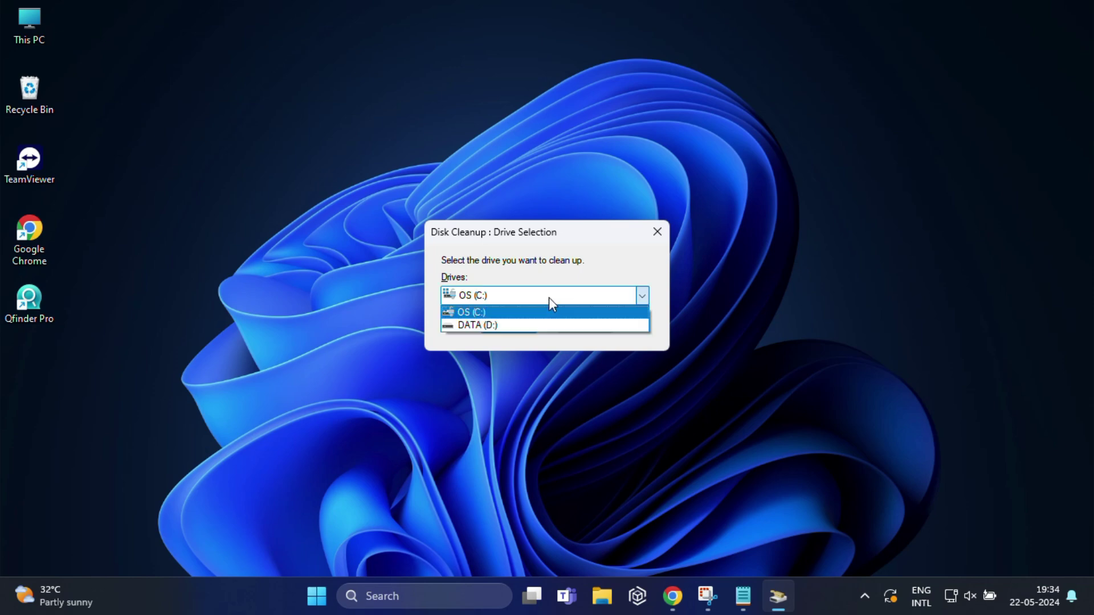
pyautogui.click(507, 313)
pyautogui.click(512, 322)
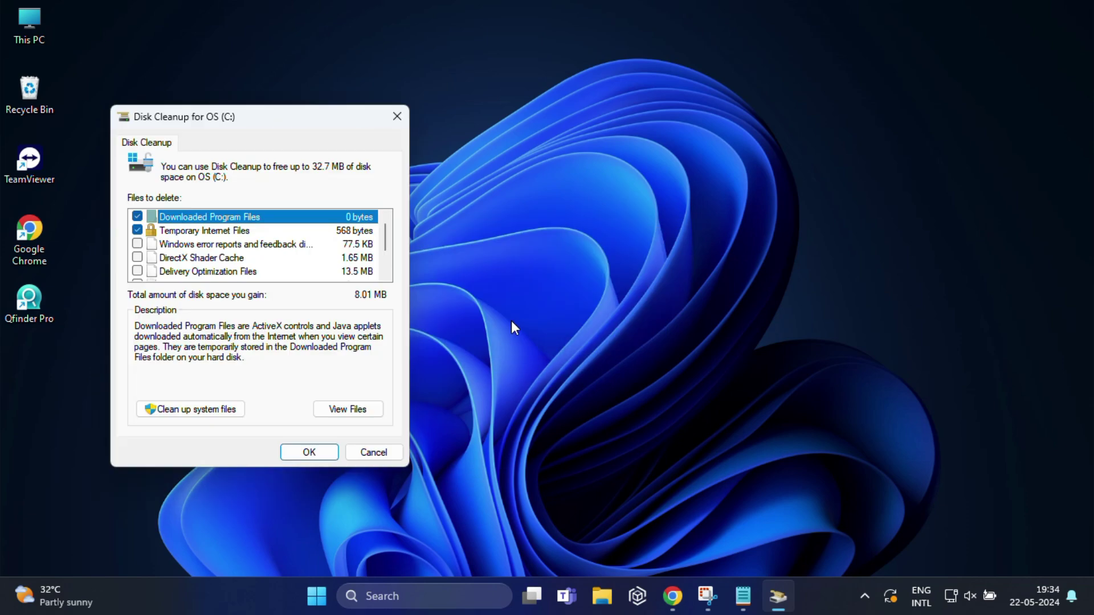
# Step: Leave only Recycle Bin ticked and permanently delete those files
pyautogui.click(138, 230)
pyautogui.click(137, 217)
pyautogui.scroll(-1, 137, 228)
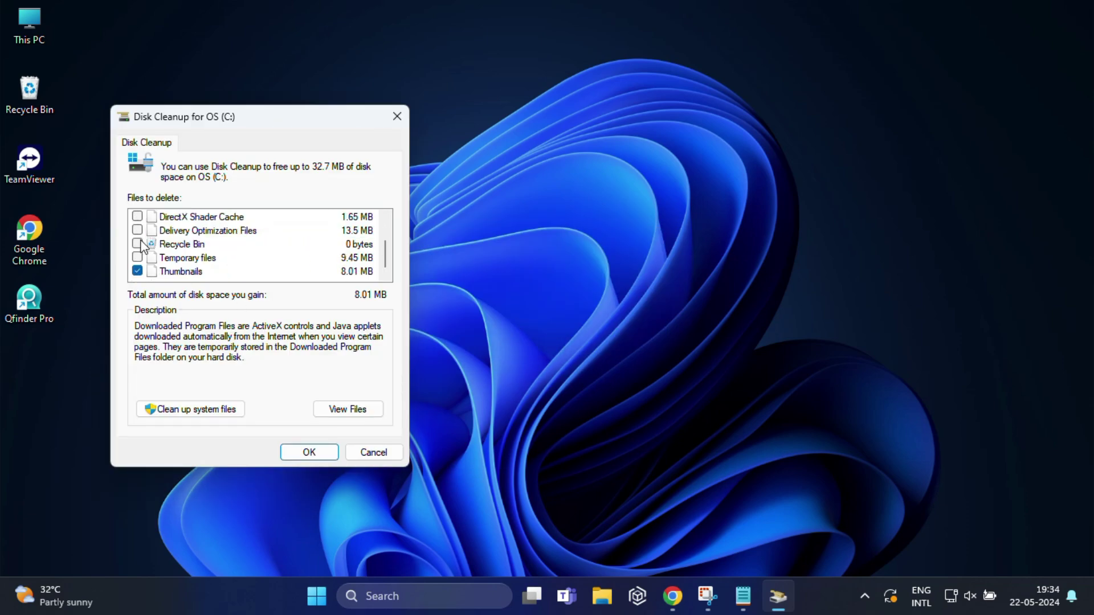
pyautogui.click(138, 243)
pyautogui.click(137, 271)
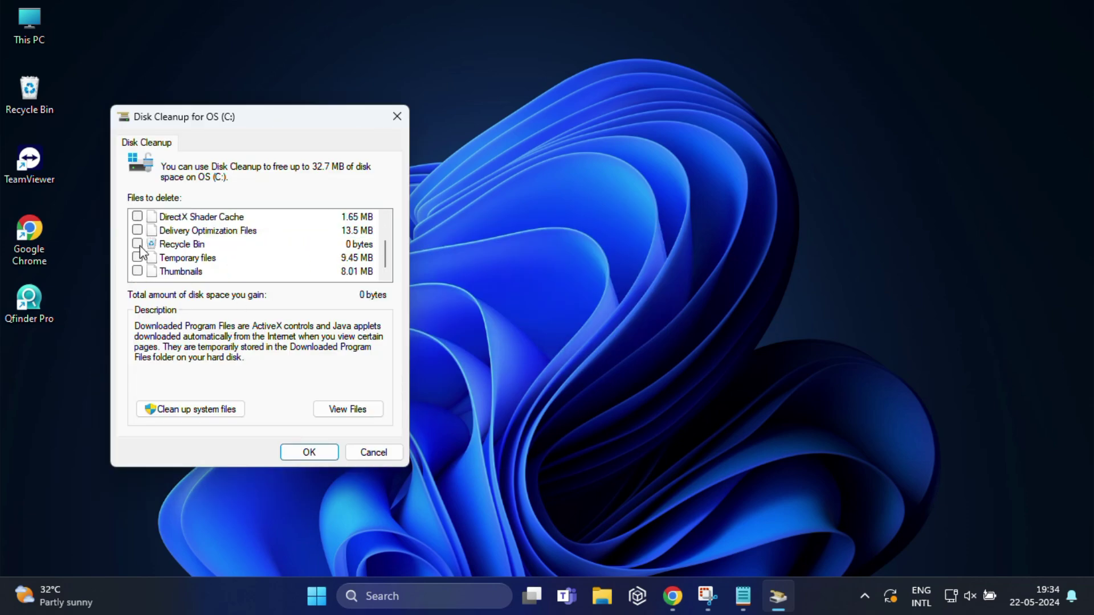
pyautogui.click(320, 451)
pyautogui.click(587, 308)
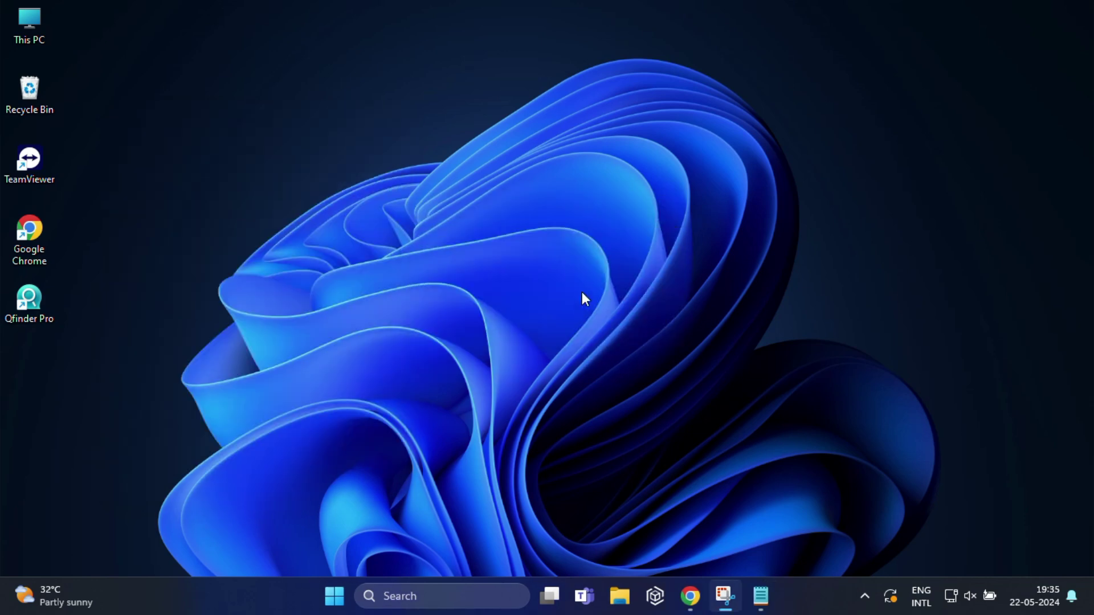
# Step: Run control userpasswords2 and centre the User Accounts window
pyautogui.press('super+r')
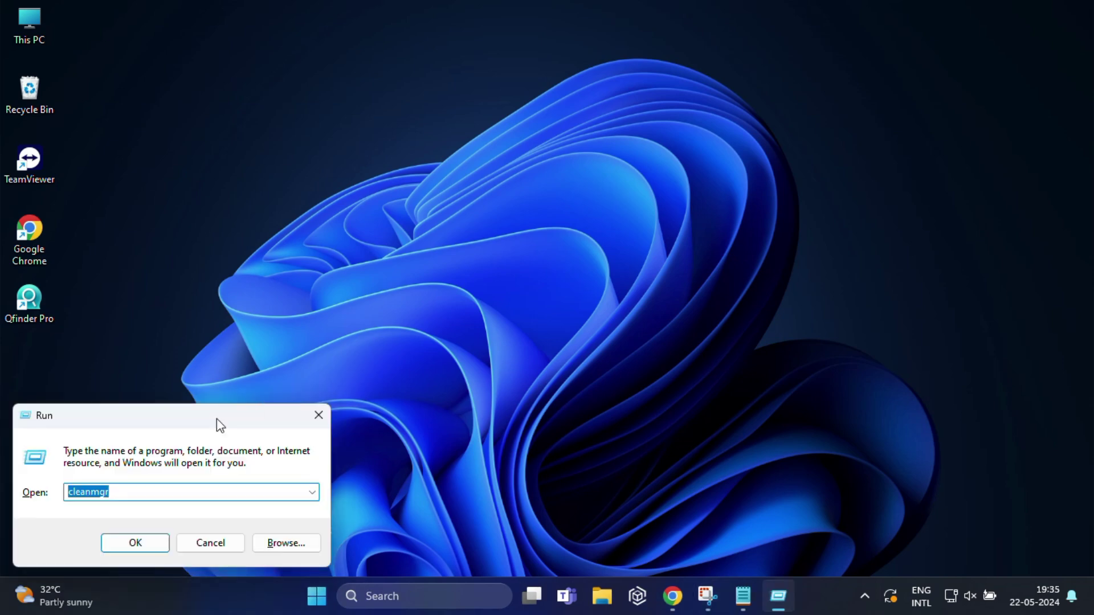
pyautogui.moveTo(201, 418); pyautogui.dragTo(601, 209)
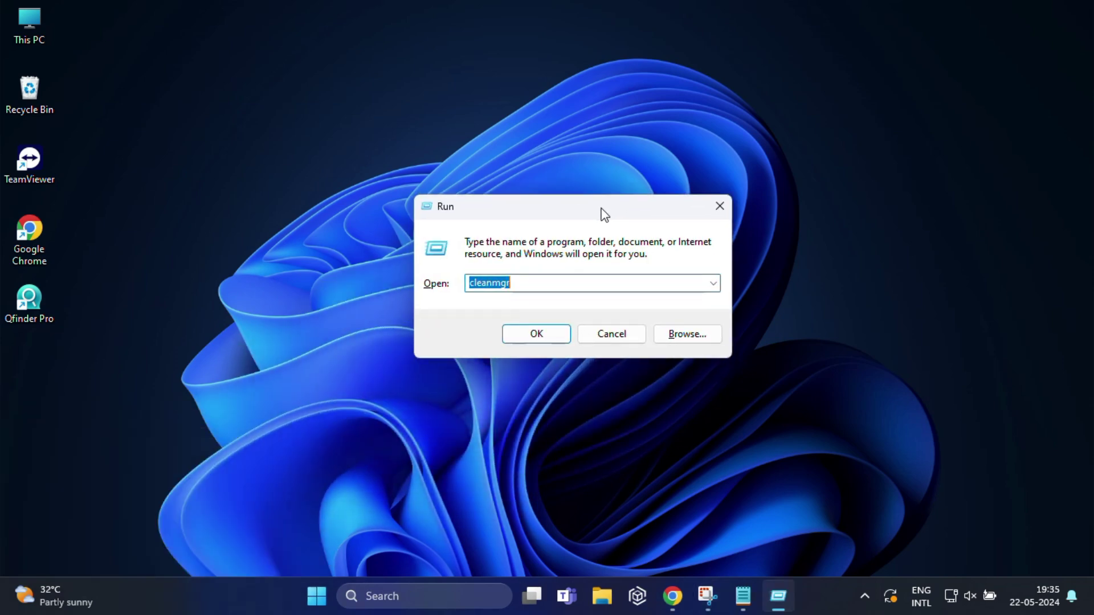
pyautogui.write('control u')
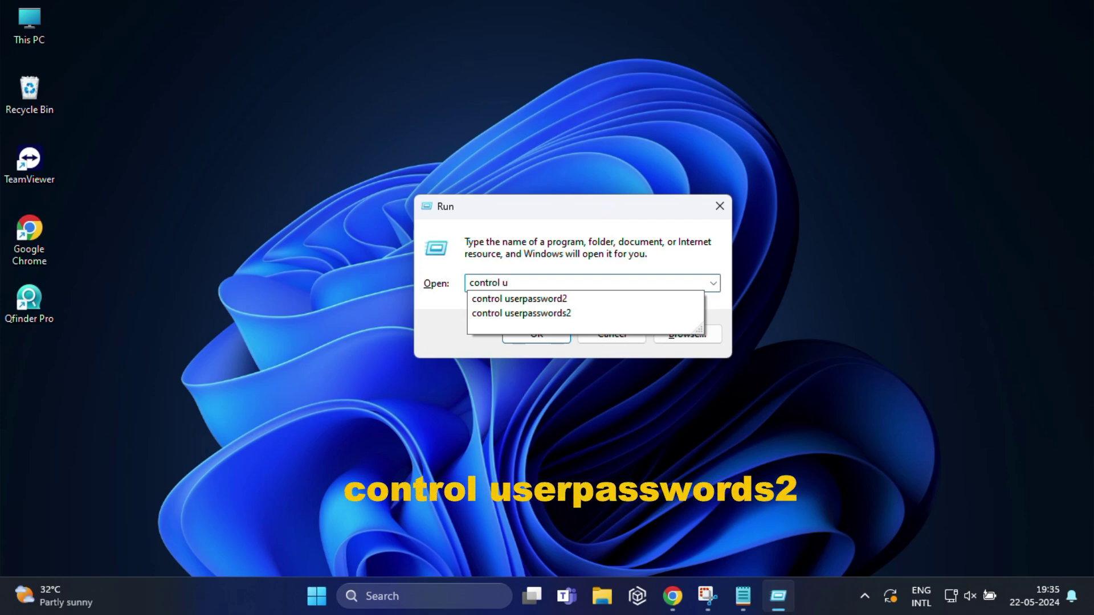
pyautogui.write('serpasswords2')
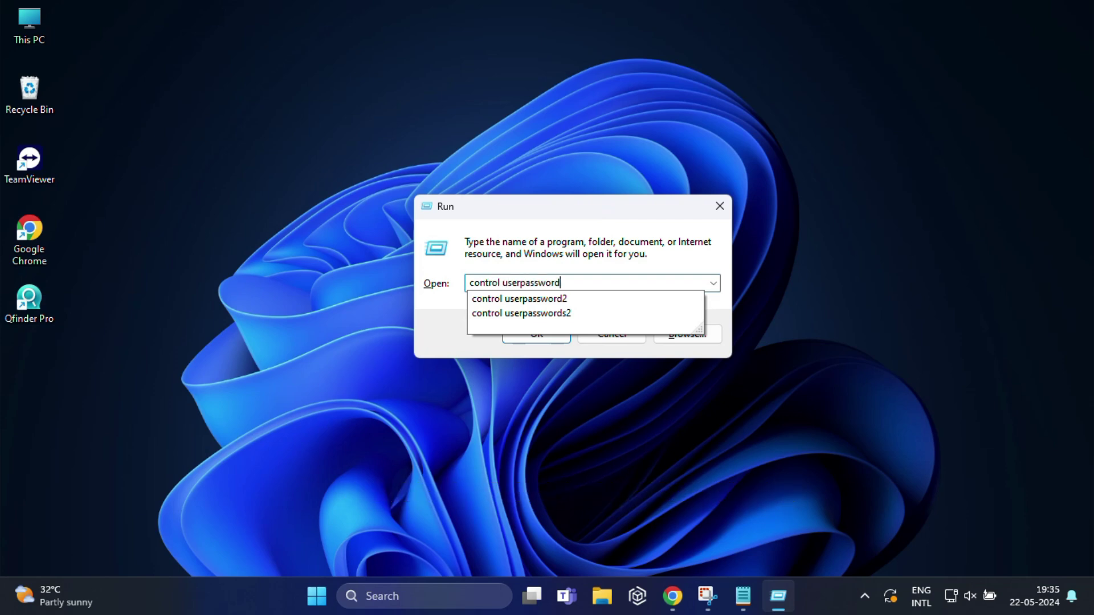
pyautogui.press('Return')
pyautogui.moveTo(359, 138); pyautogui.dragTo(573, 122)
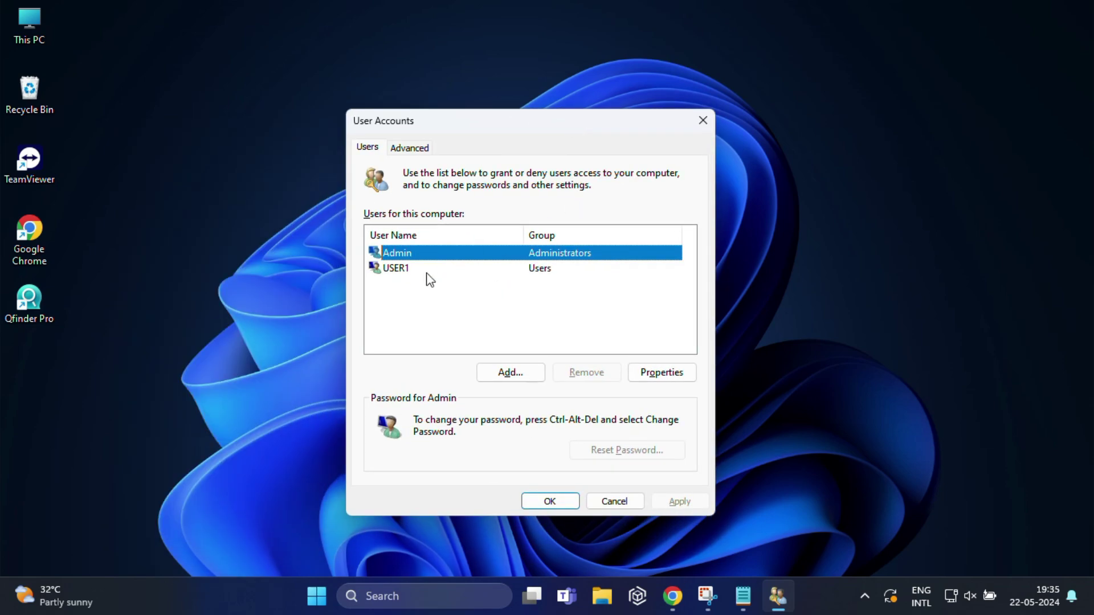
# Step: Preview Add user and the administrator's Properties, cancel both, then close User Accounts
pyautogui.click(510, 373)
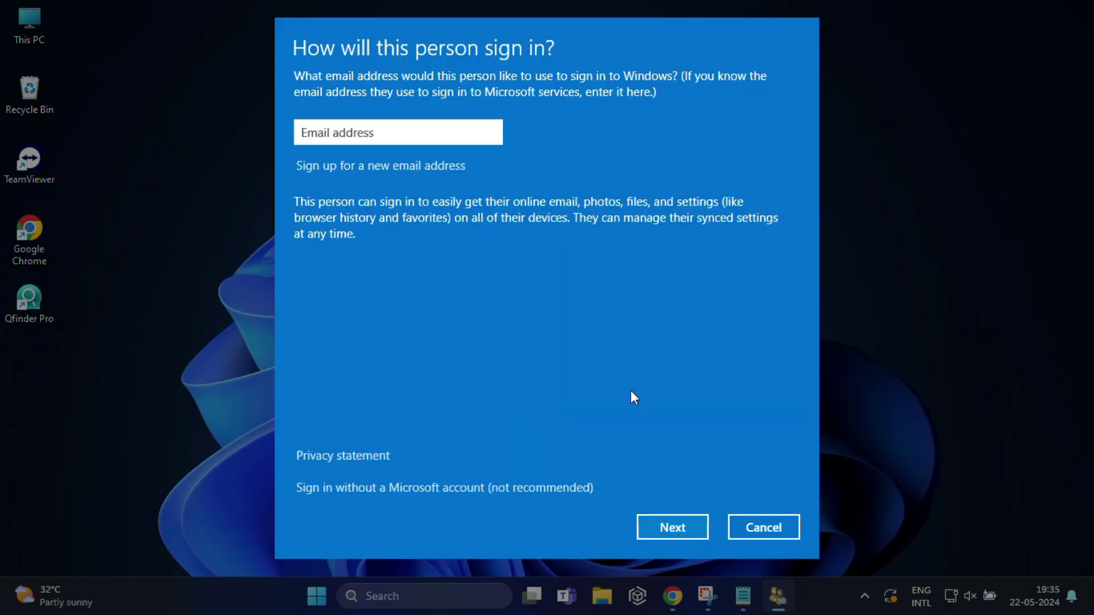
pyautogui.click(766, 527)
pyautogui.click(660, 371)
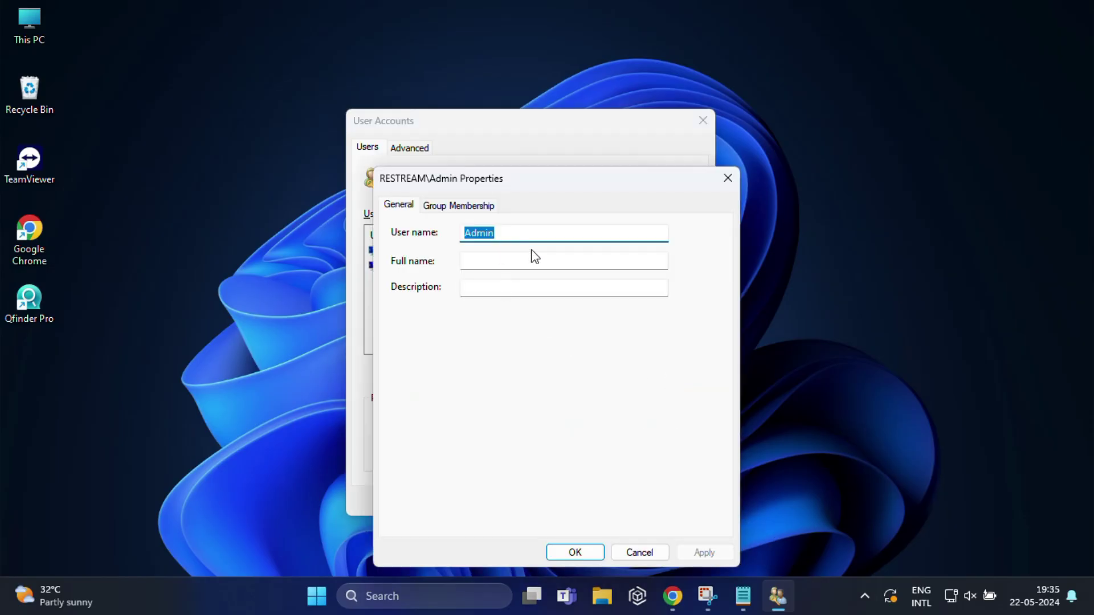
pyautogui.click(640, 552)
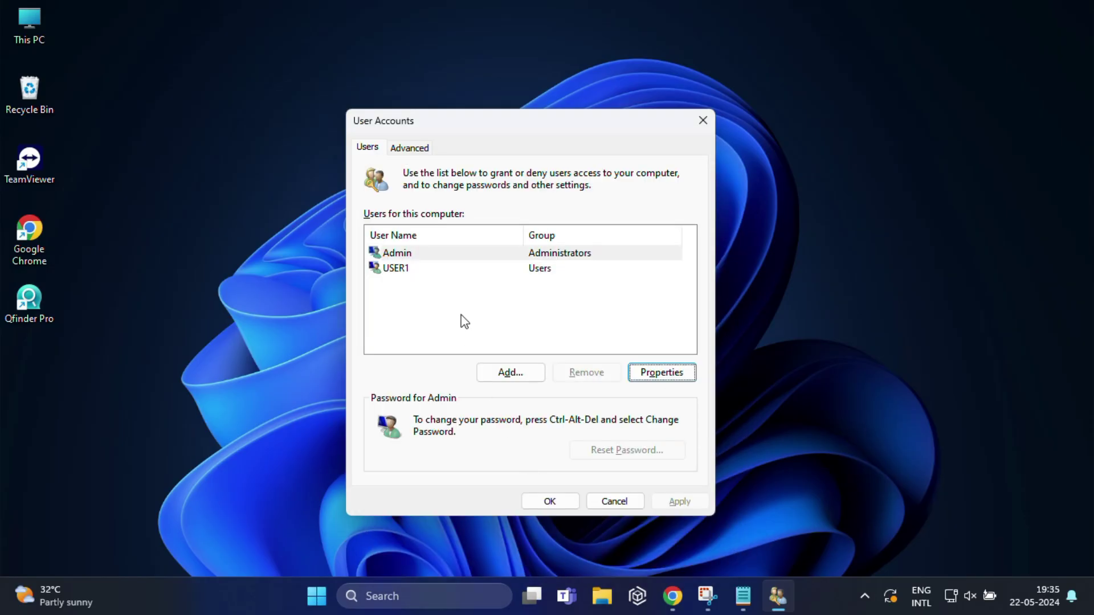
pyautogui.click(415, 255)
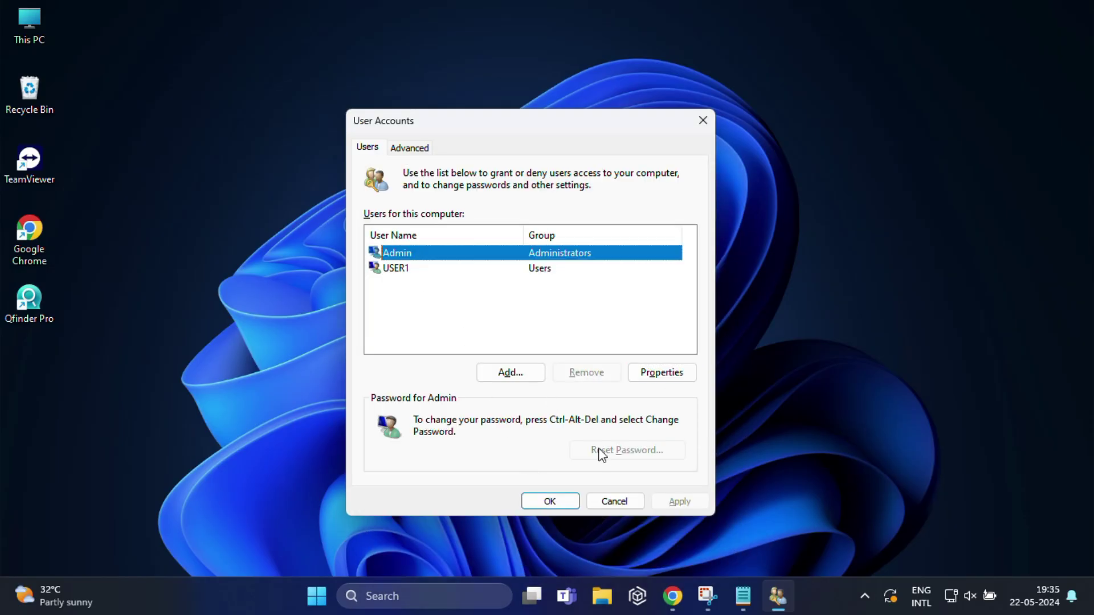
pyautogui.click(615, 501)
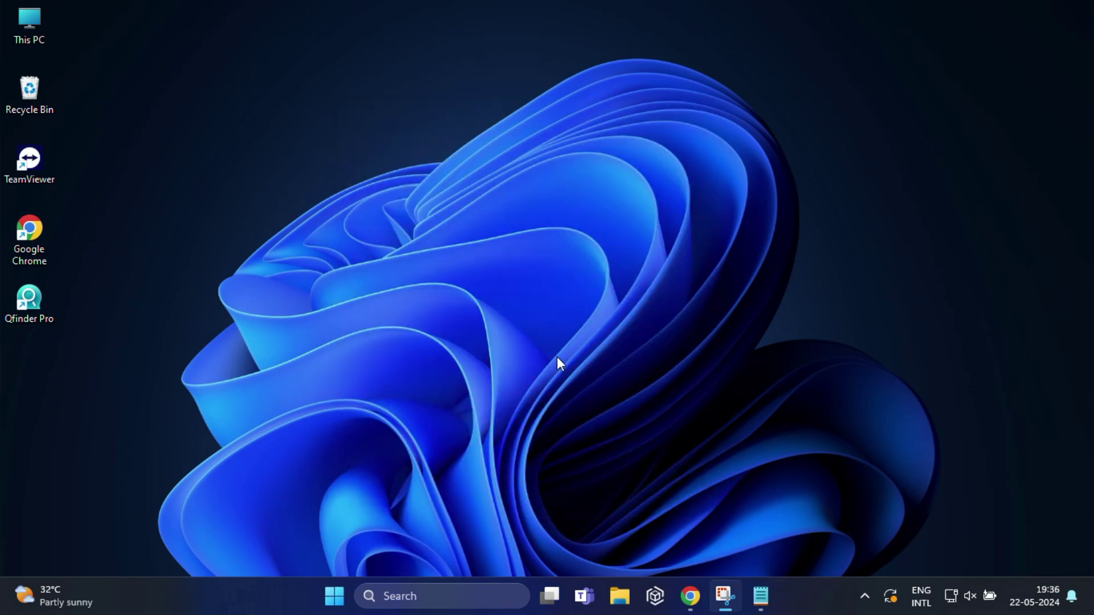
# Step: Launch cttune and continue with ClearType on past the native resolution check
pyautogui.press('super+r')
pyautogui.moveTo(229, 420); pyautogui.dragTo(596, 193)
pyautogui.write('cttu')
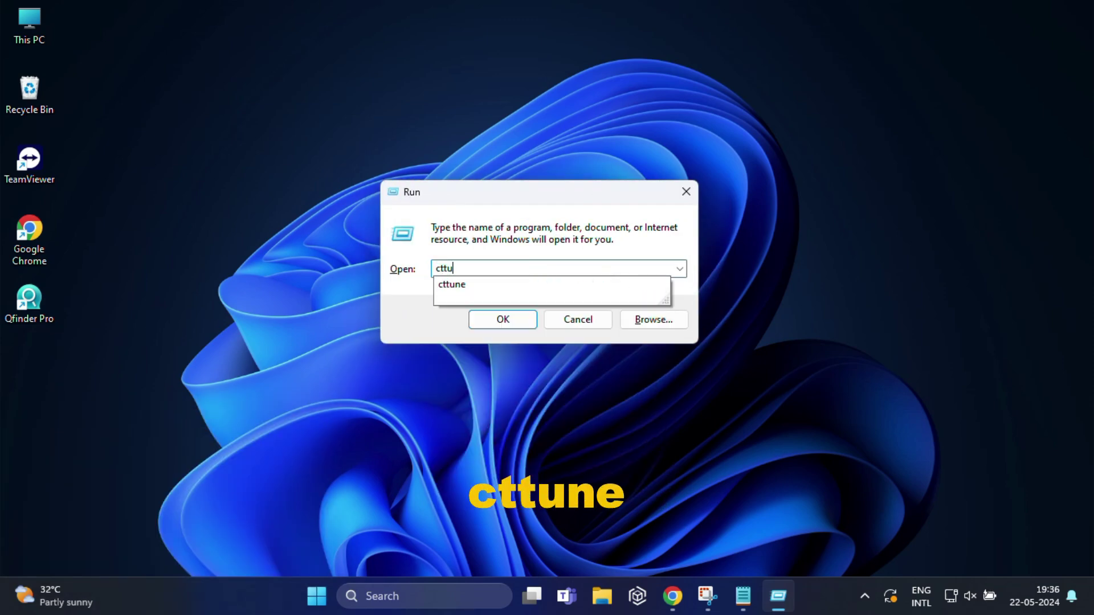
pyautogui.write('ne')
pyautogui.press('Return')
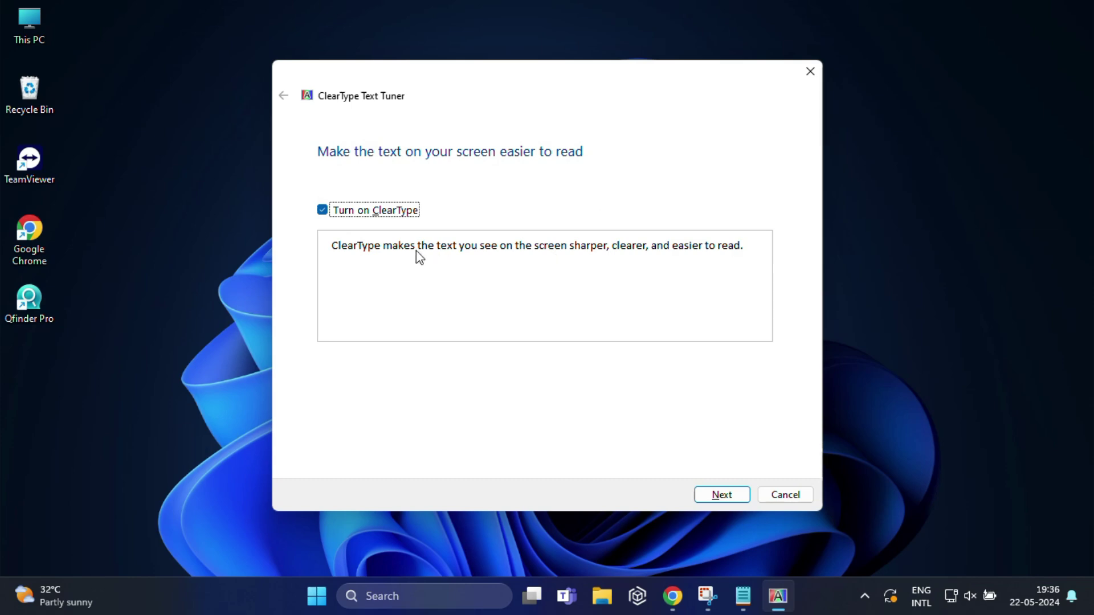
pyautogui.click(723, 495)
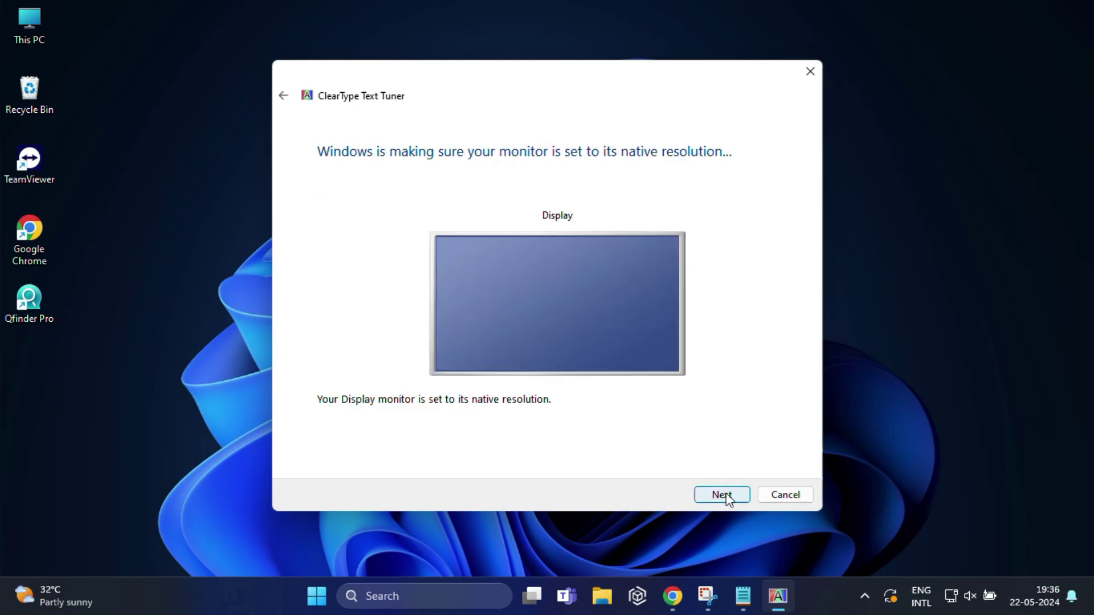
pyautogui.click(725, 496)
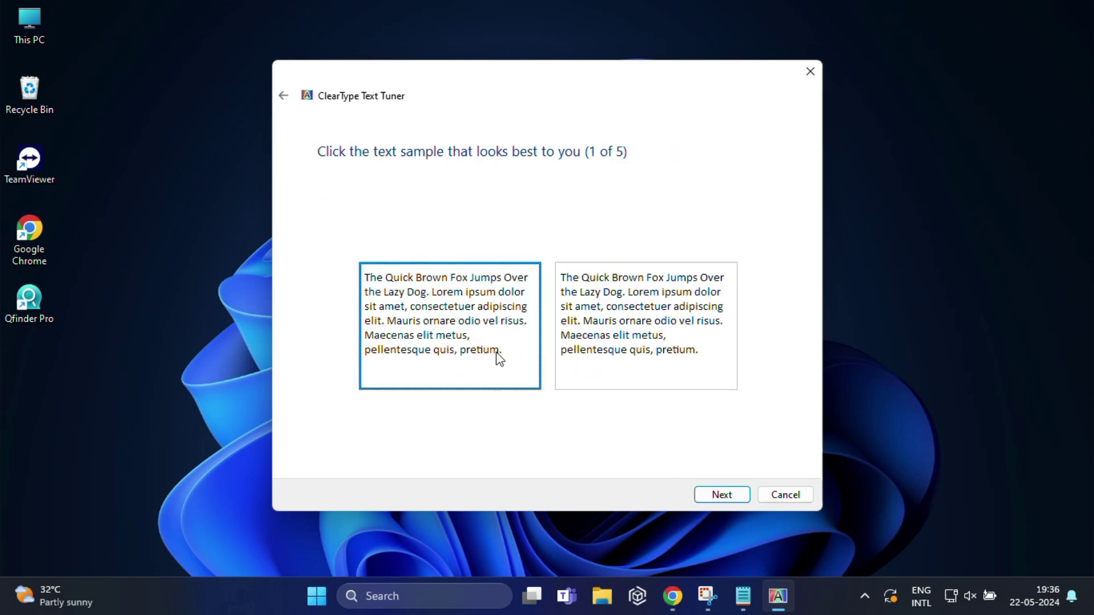
# Step: Pick a preferred text sample on each of the five pages and finish tuning
pyautogui.click(738, 496)
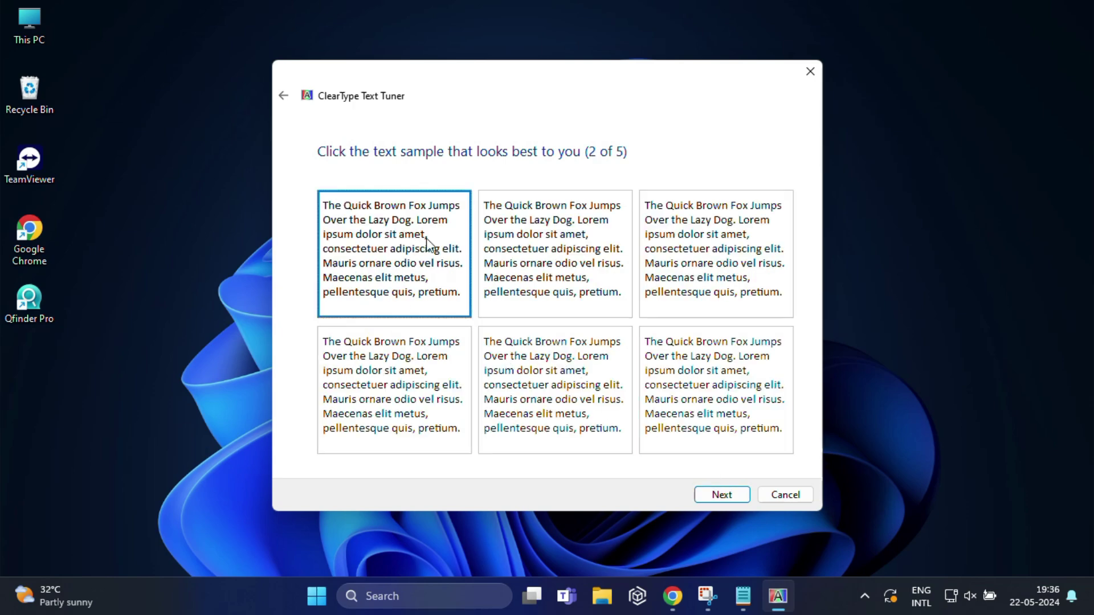
pyautogui.click(729, 496)
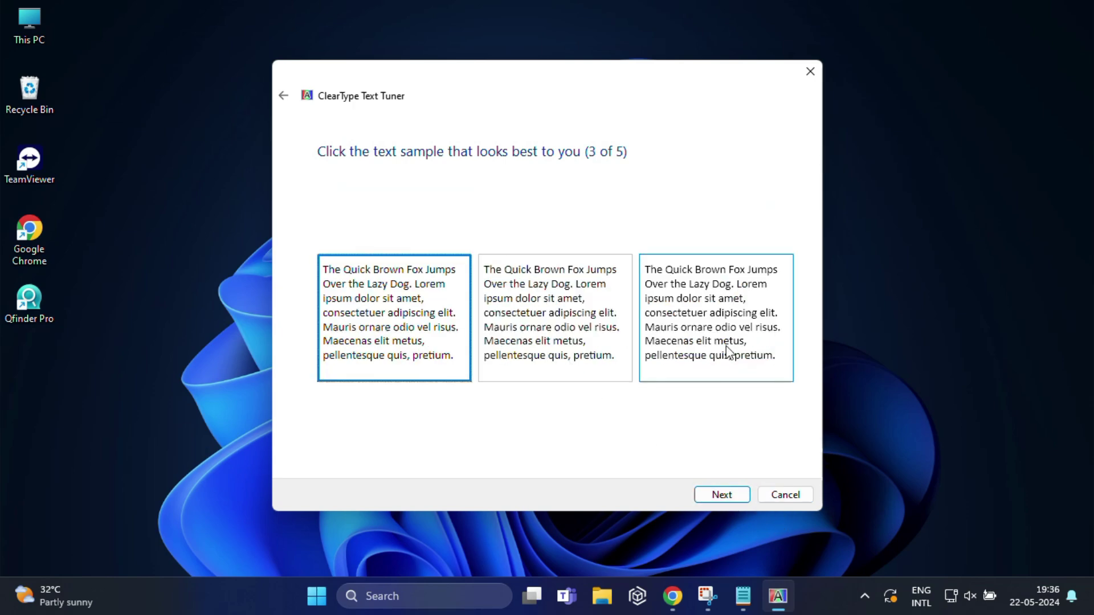
pyautogui.click(728, 350)
pyautogui.click(727, 499)
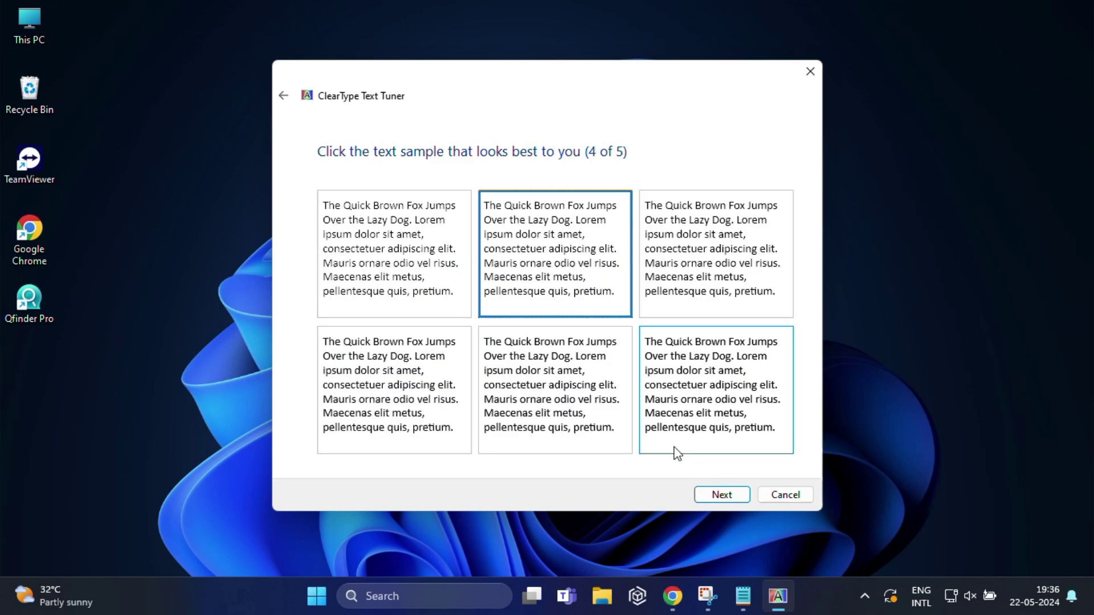
pyautogui.click(586, 384)
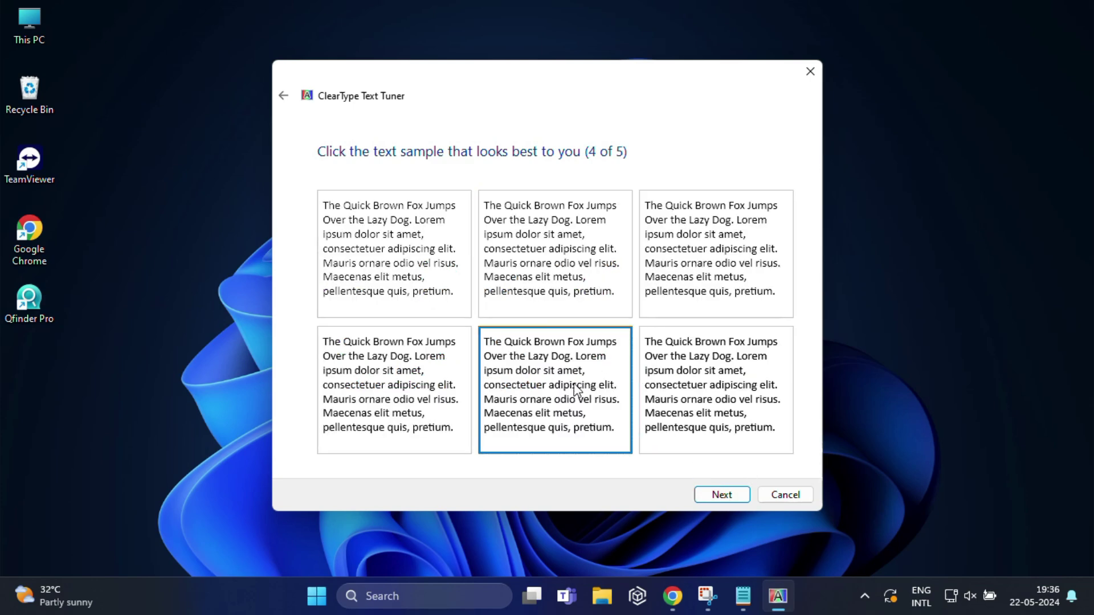
pyautogui.click(732, 497)
pyautogui.click(683, 387)
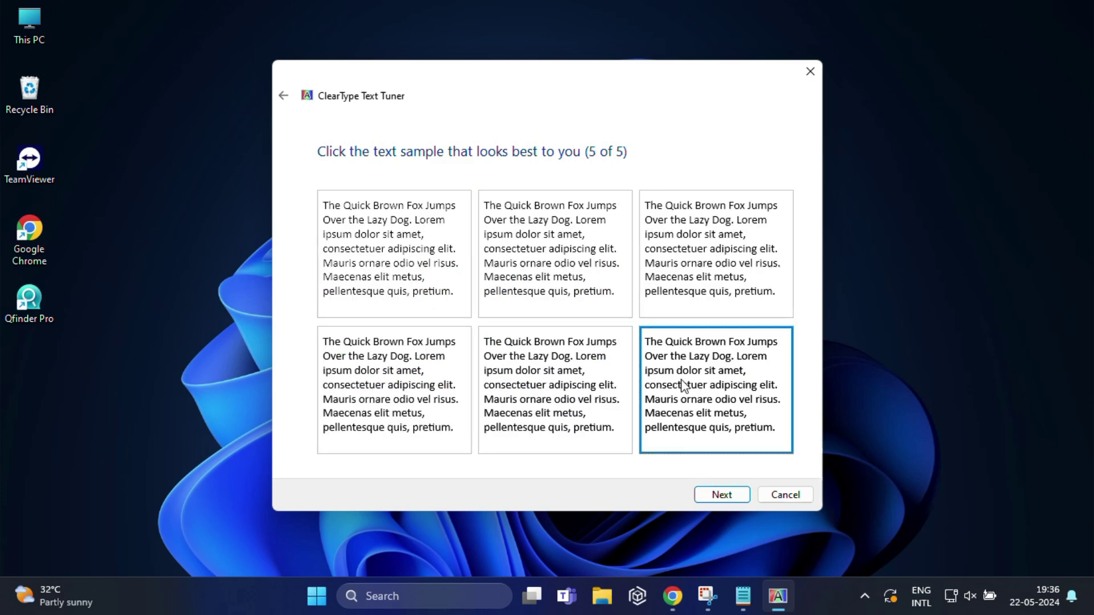
pyautogui.click(727, 498)
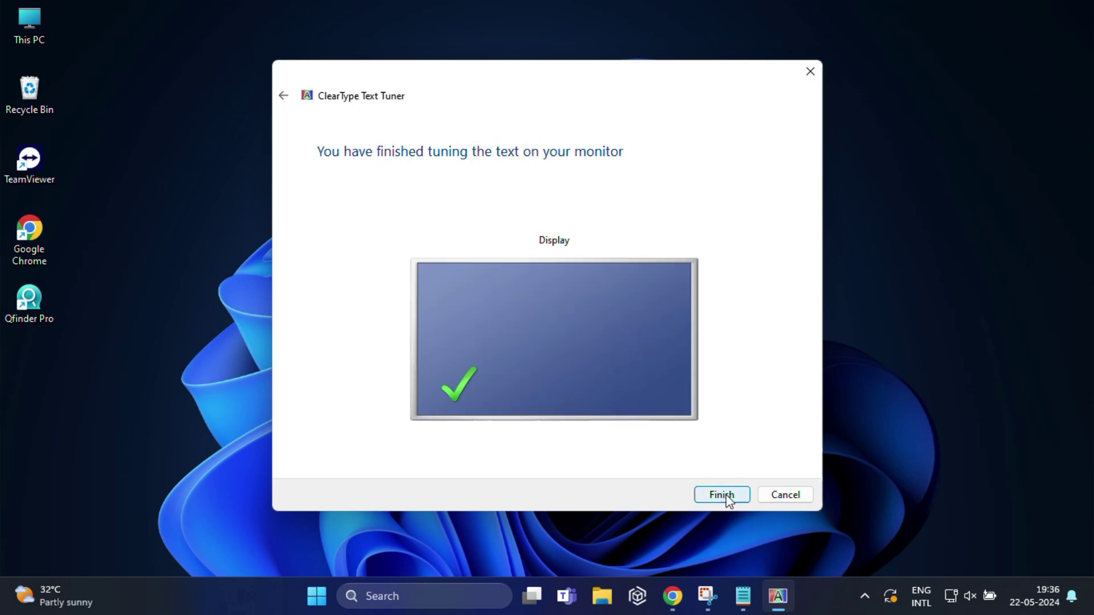
pyautogui.click(727, 498)
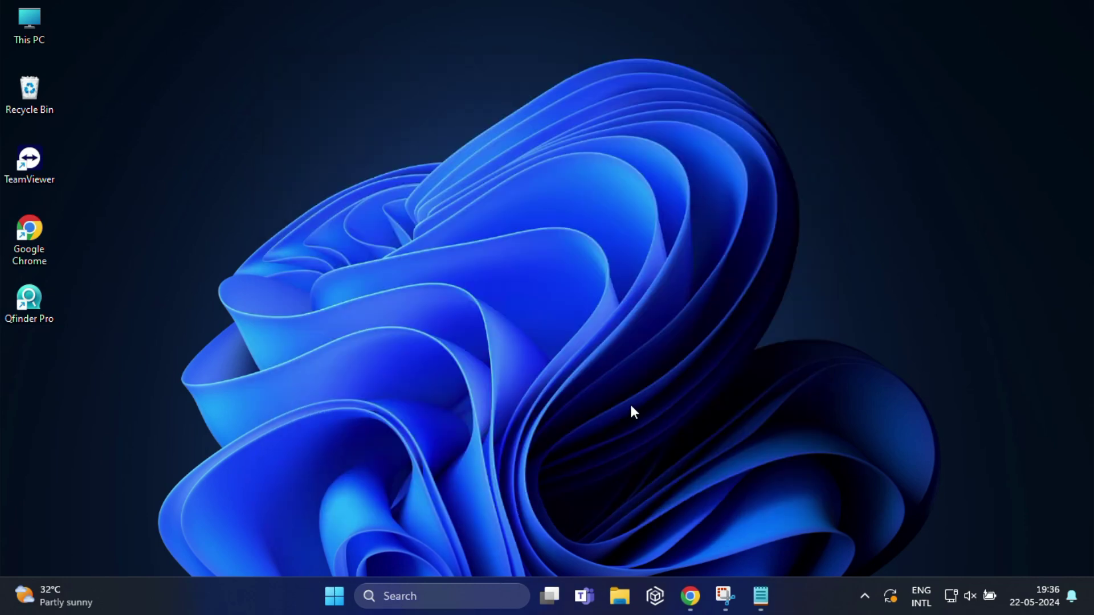
# Step: Run dxdiag, view its Display, Sound and Input tabs, then exit
pyautogui.press('super+r')
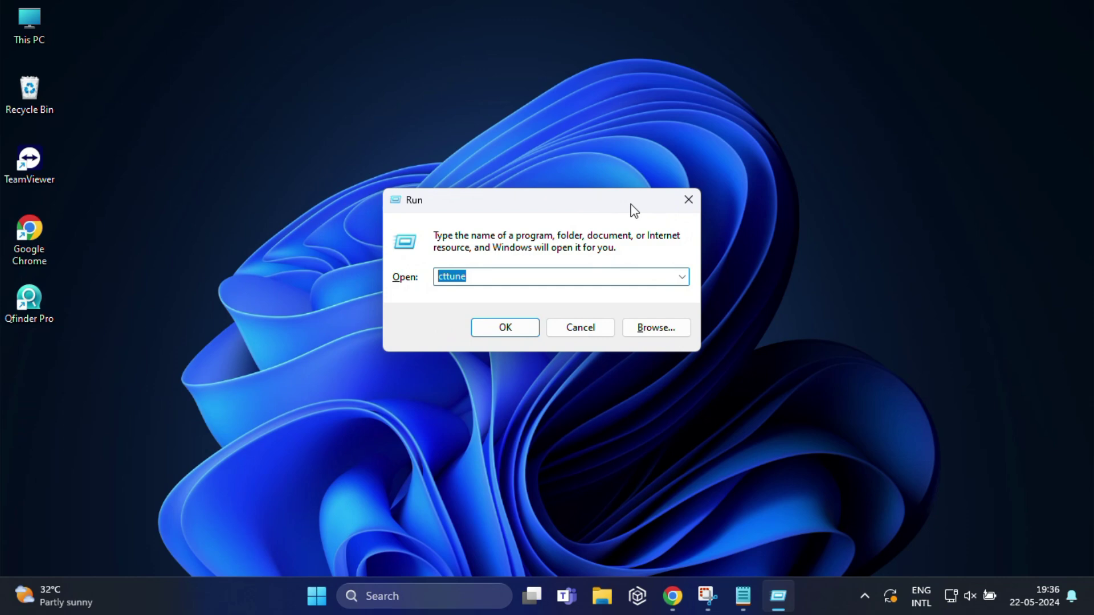
pyautogui.write('dxdi')
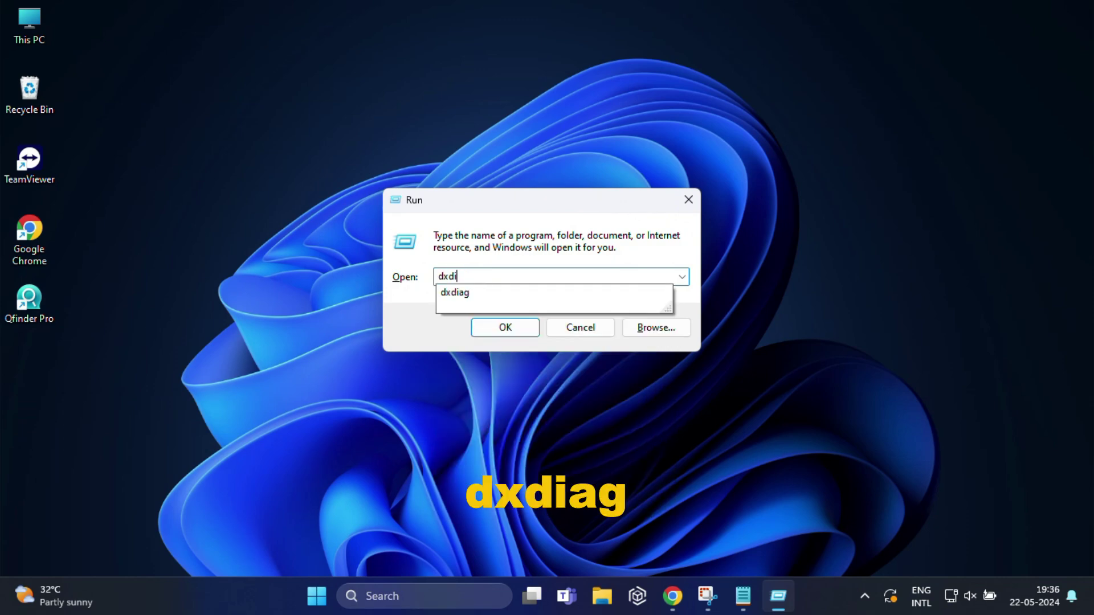
pyautogui.write('ag')
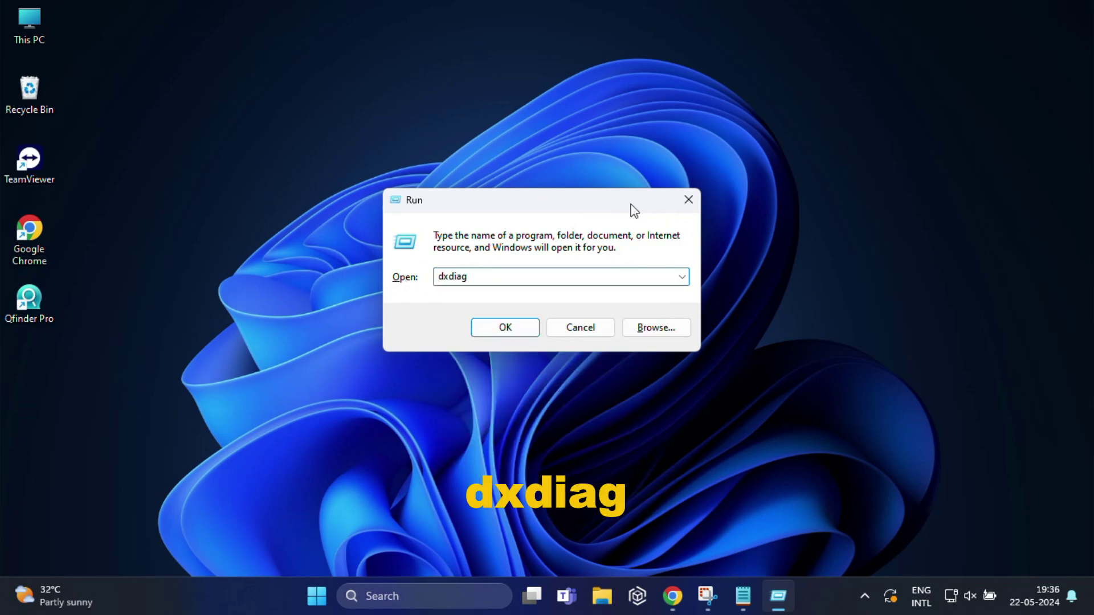
pyautogui.press('Return')
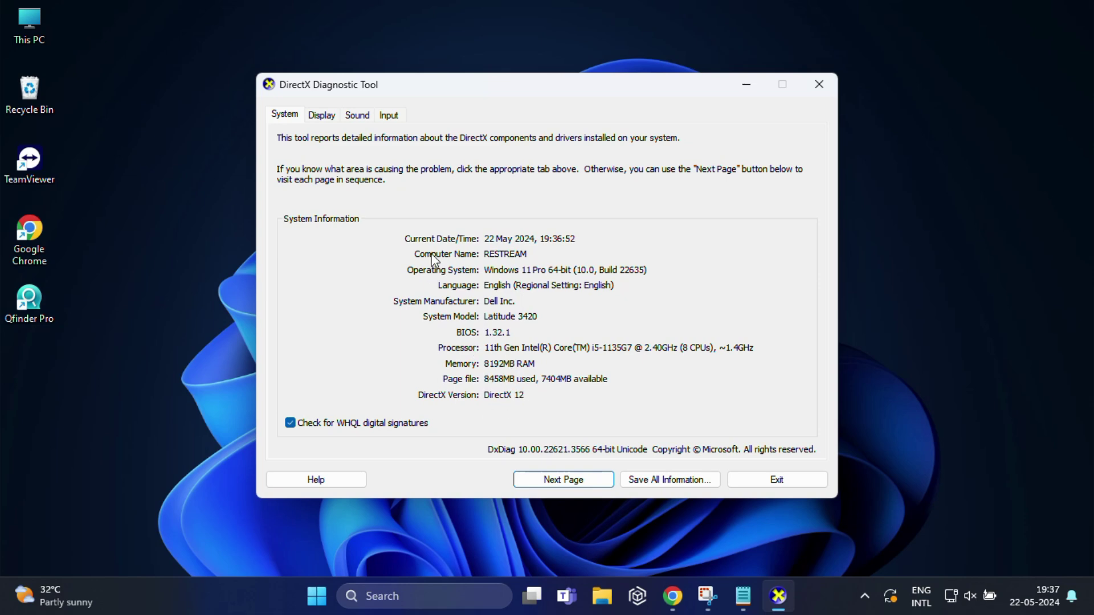
pyautogui.click(323, 118)
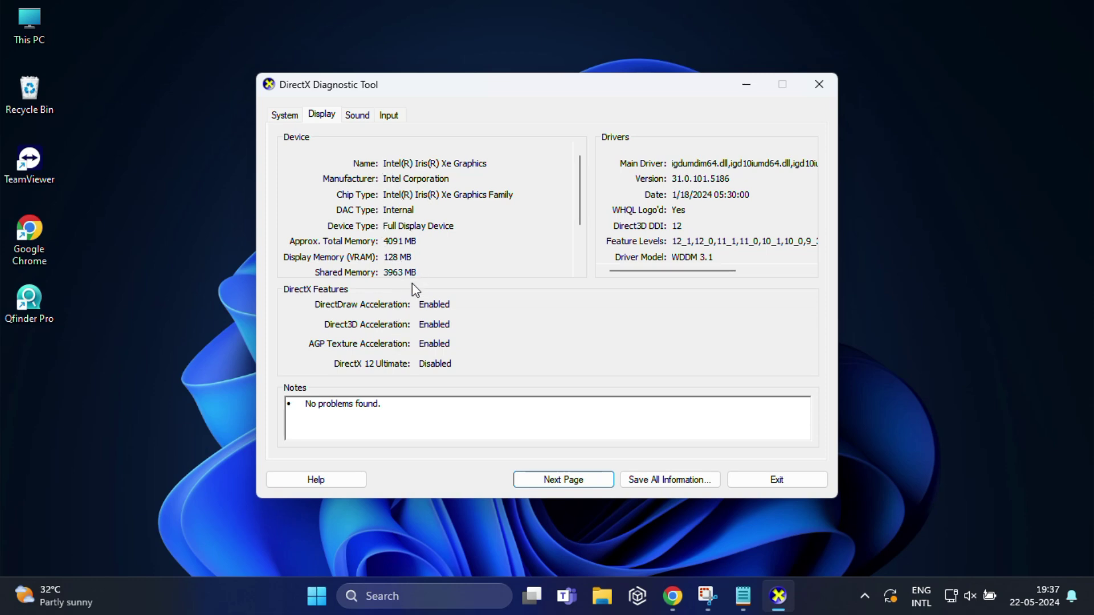
pyautogui.click(357, 116)
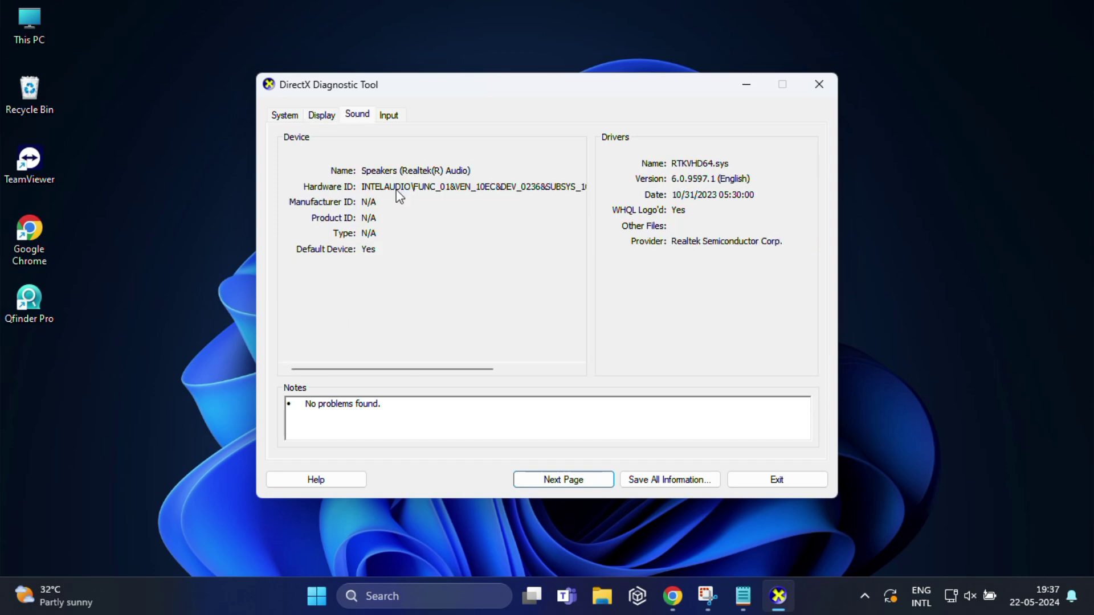
pyautogui.click(389, 116)
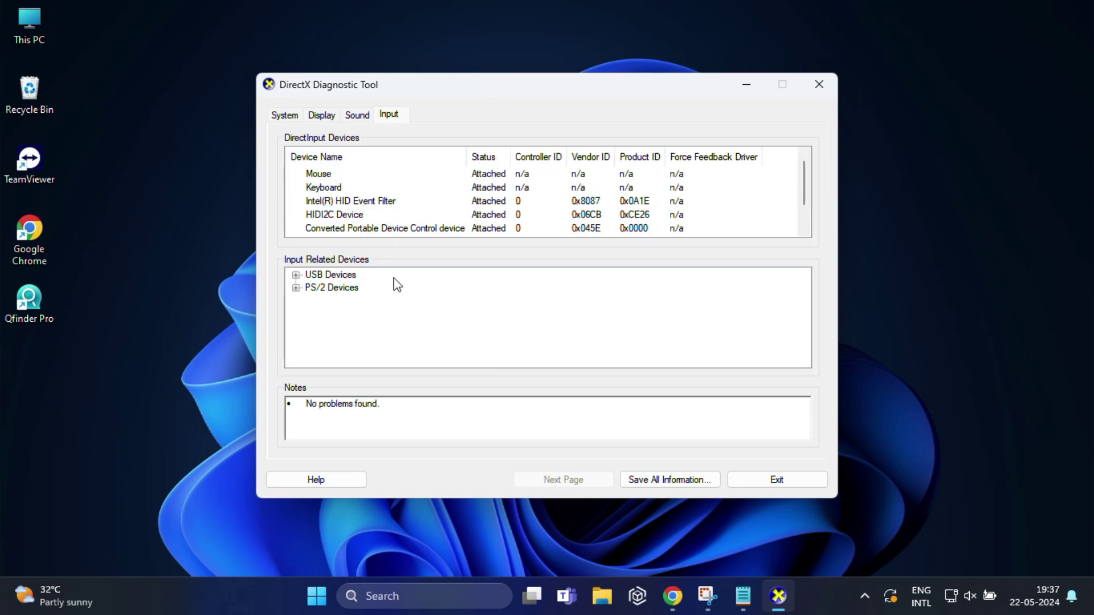
pyautogui.click(788, 485)
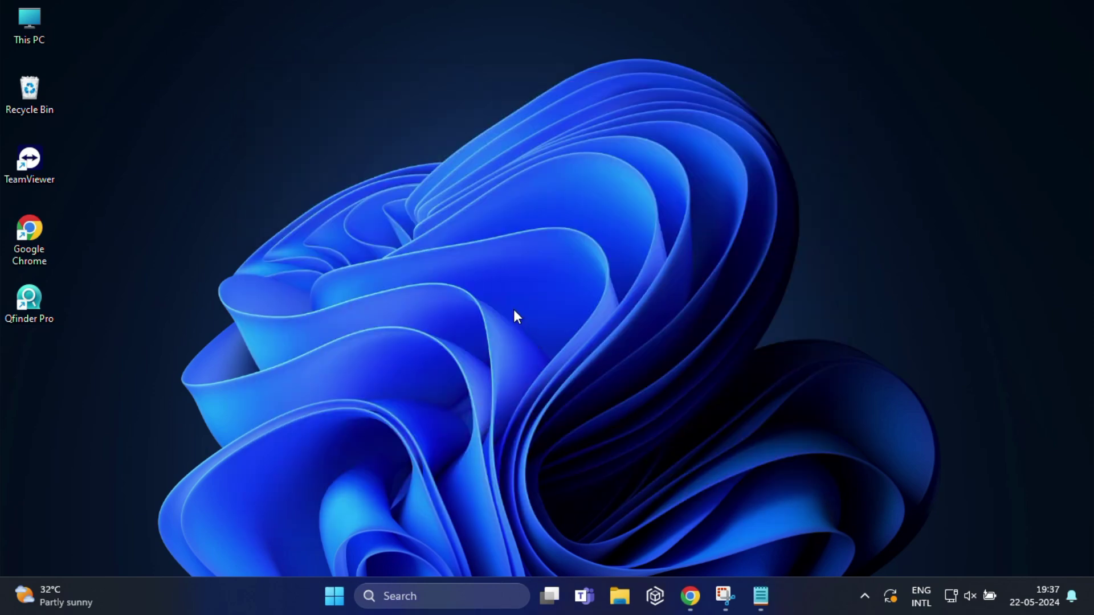
# Step: Run winver, view Windows 11 Version 23H2 in About Windows, then close it with OK
pyautogui.press('super+r')
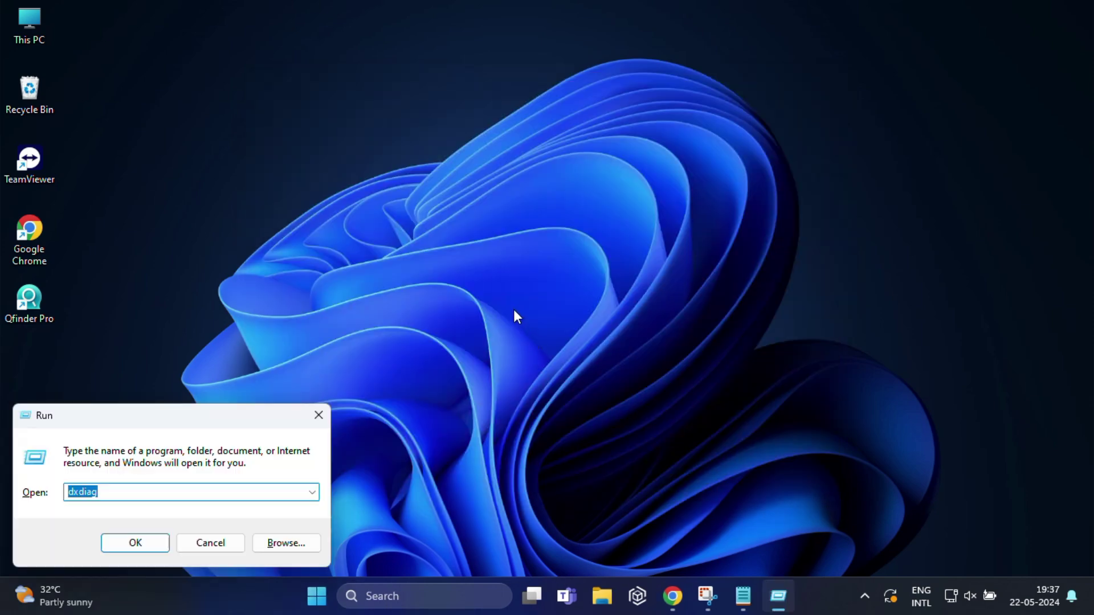
pyautogui.moveTo(239, 415); pyautogui.dragTo(633, 156)
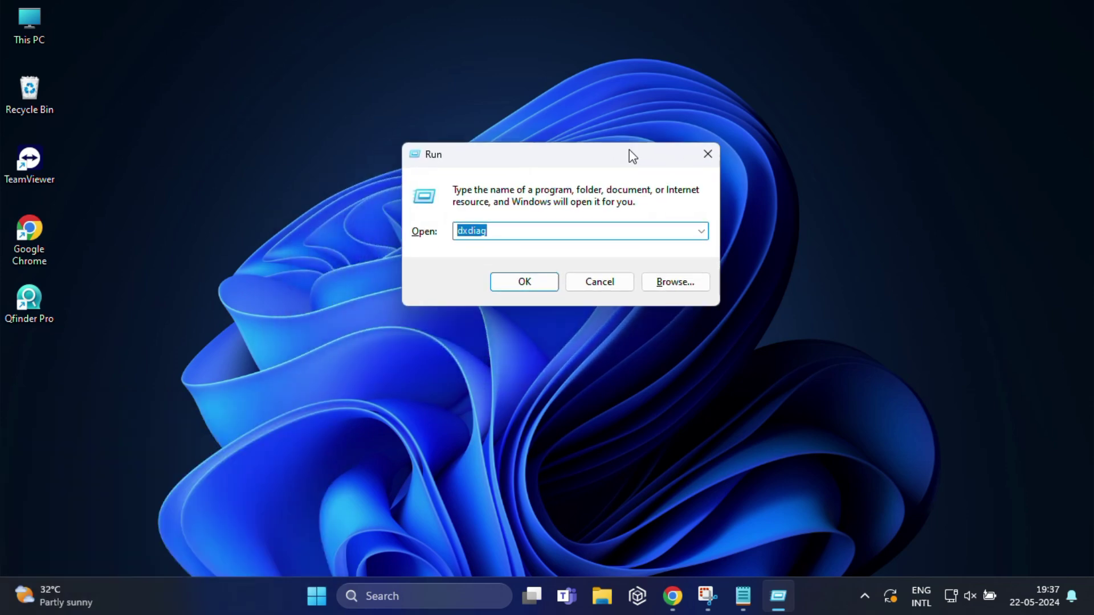
pyautogui.write('winver')
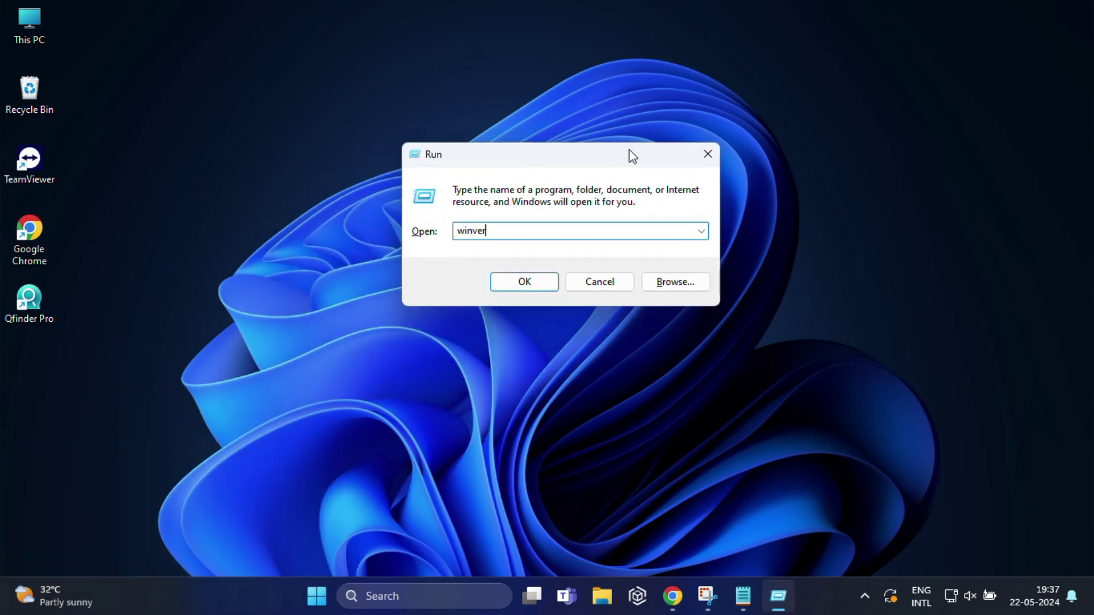
pyautogui.press('Return')
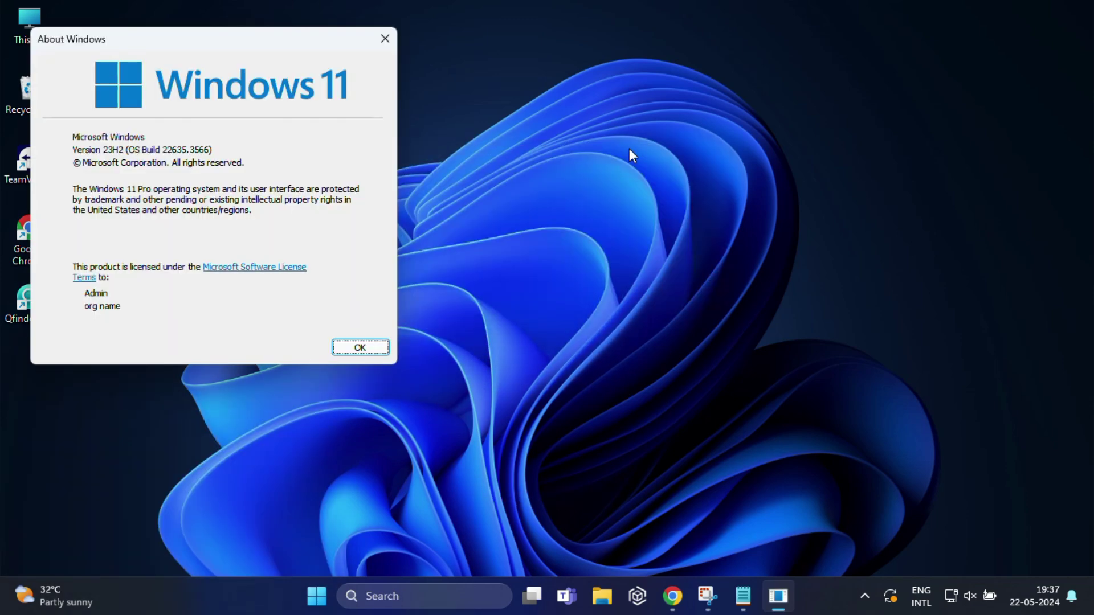
pyautogui.moveTo(313, 43); pyautogui.dragTo(627, 115)
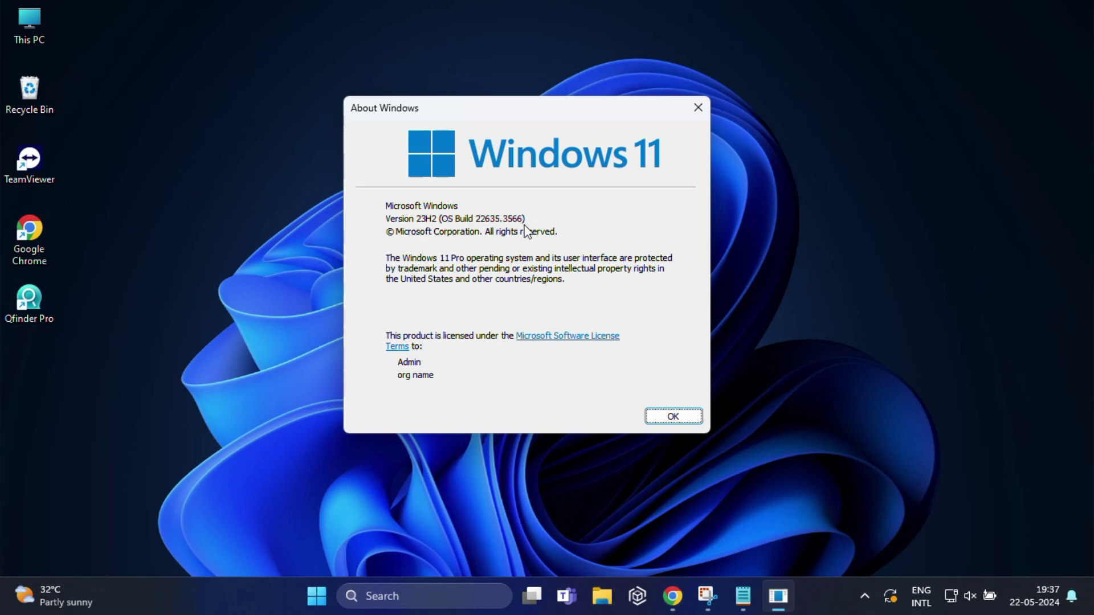
pyautogui.click(673, 417)
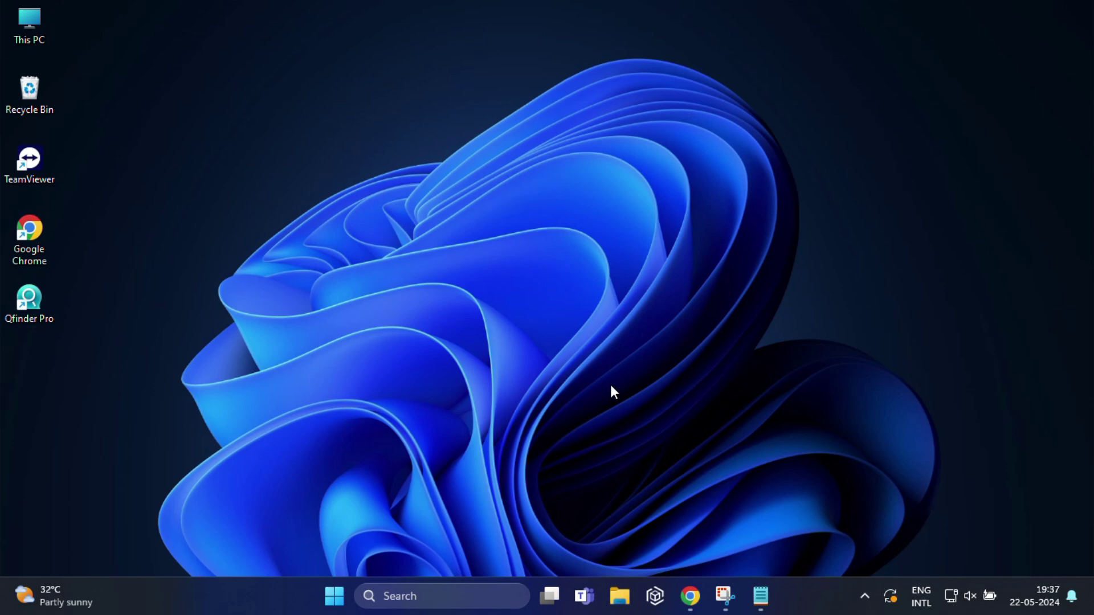
# Step: Launch the On-Screen Keyboard with osk and open a blank Notepad note
pyautogui.press('super+r')
pyautogui.moveTo(247, 420); pyautogui.dragTo(636, 190)
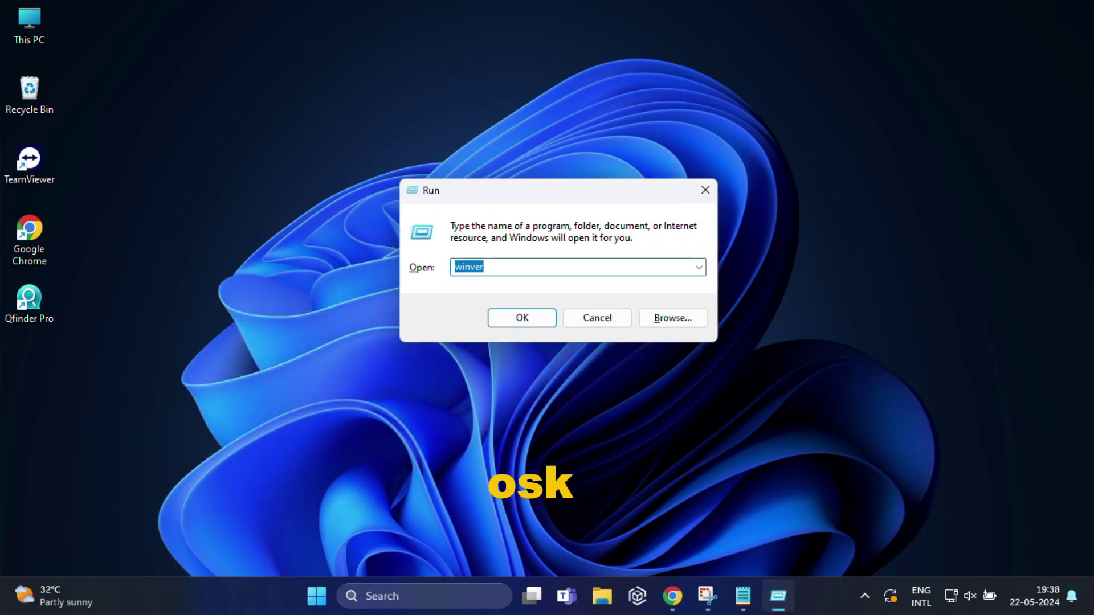
pyautogui.write('osk')
pyautogui.press('Return')
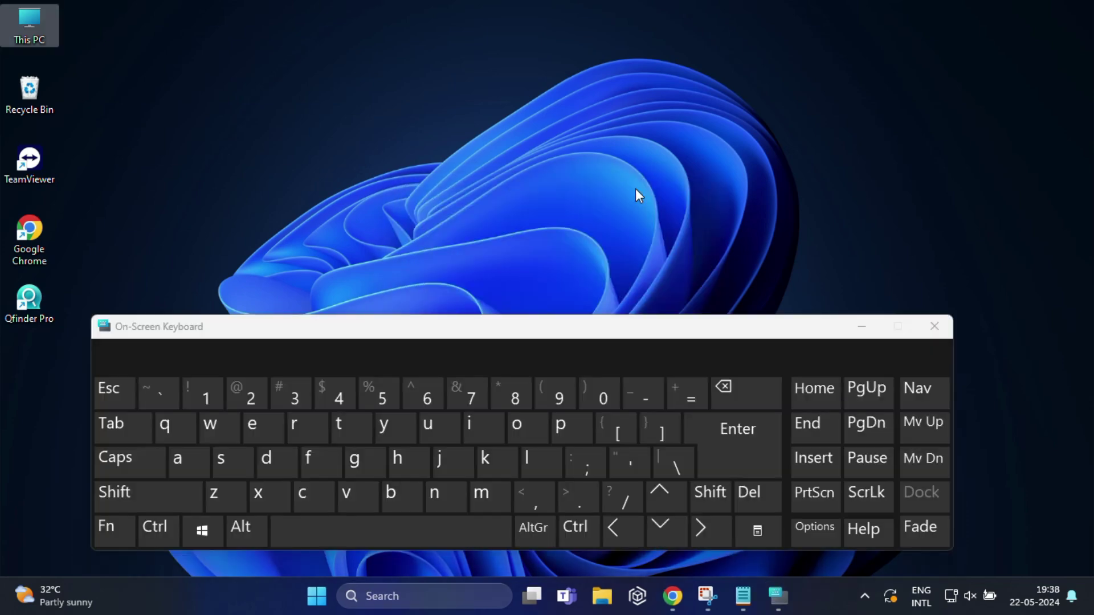
pyautogui.click(777, 598)
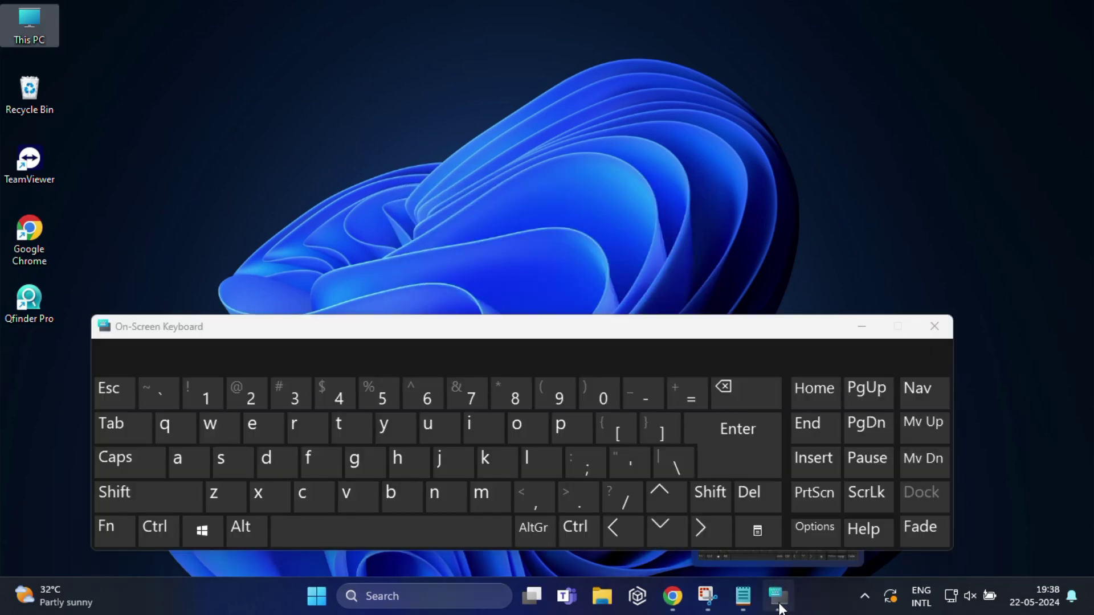
pyautogui.click(743, 596)
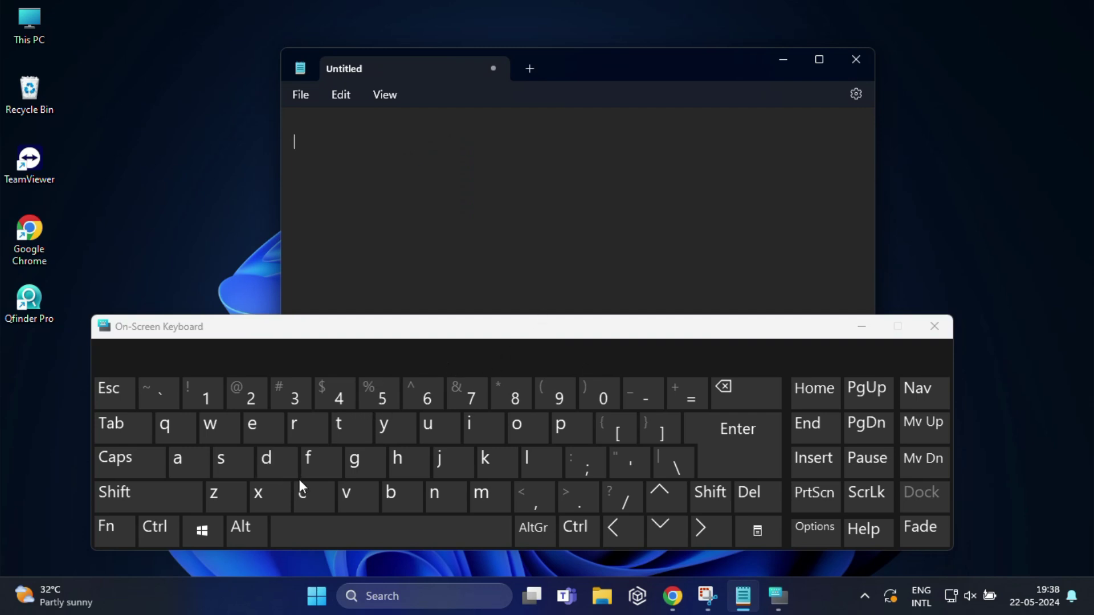
# Step: Type "tech rth" with the On-Screen Keyboard, then close the keyboard and Notepad
pyautogui.click(342, 428)
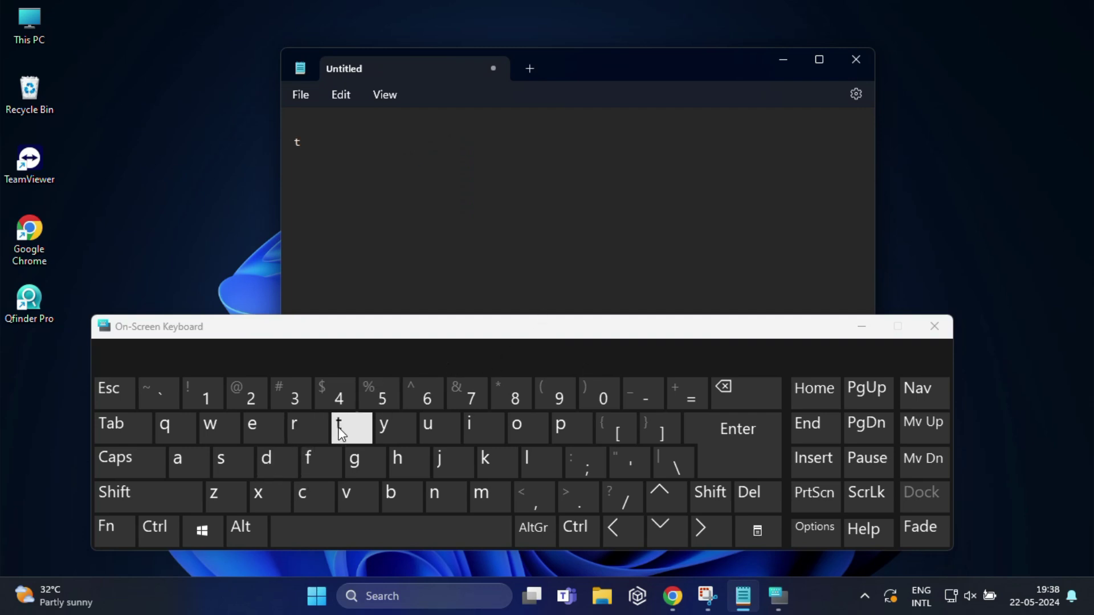
pyautogui.click(259, 434)
pyautogui.click(297, 493)
pyautogui.click(398, 461)
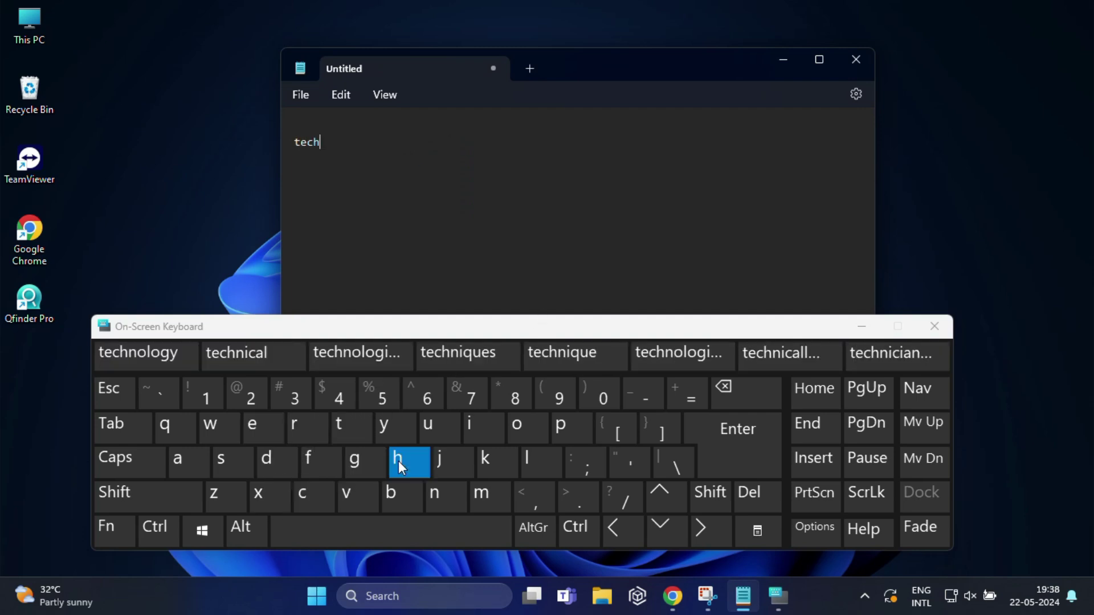
pyautogui.click(410, 532)
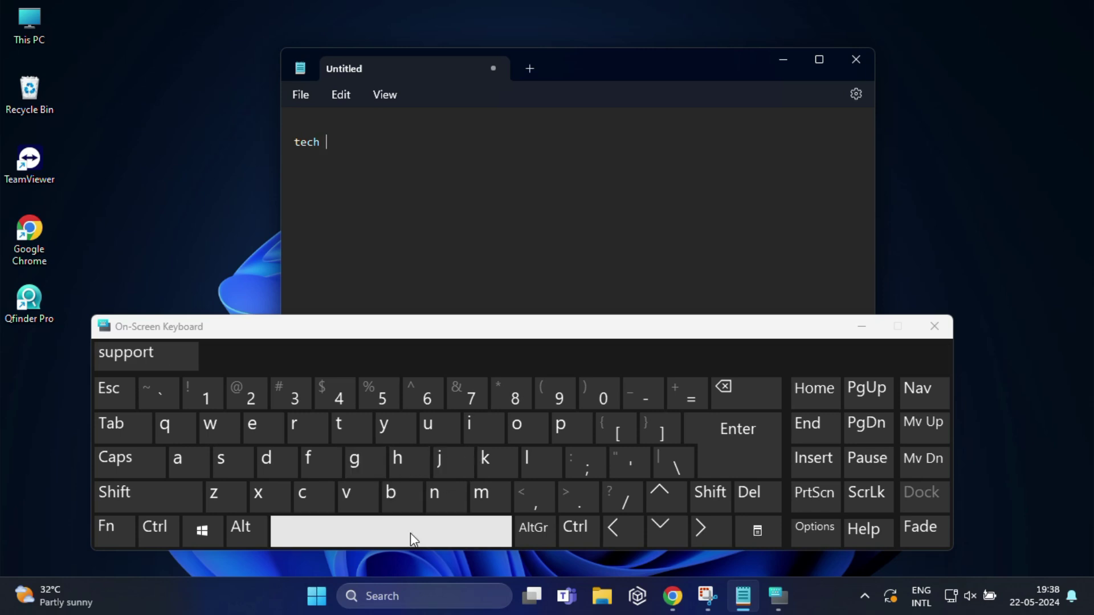
pyautogui.click(300, 429)
pyautogui.click(342, 428)
pyautogui.click(398, 461)
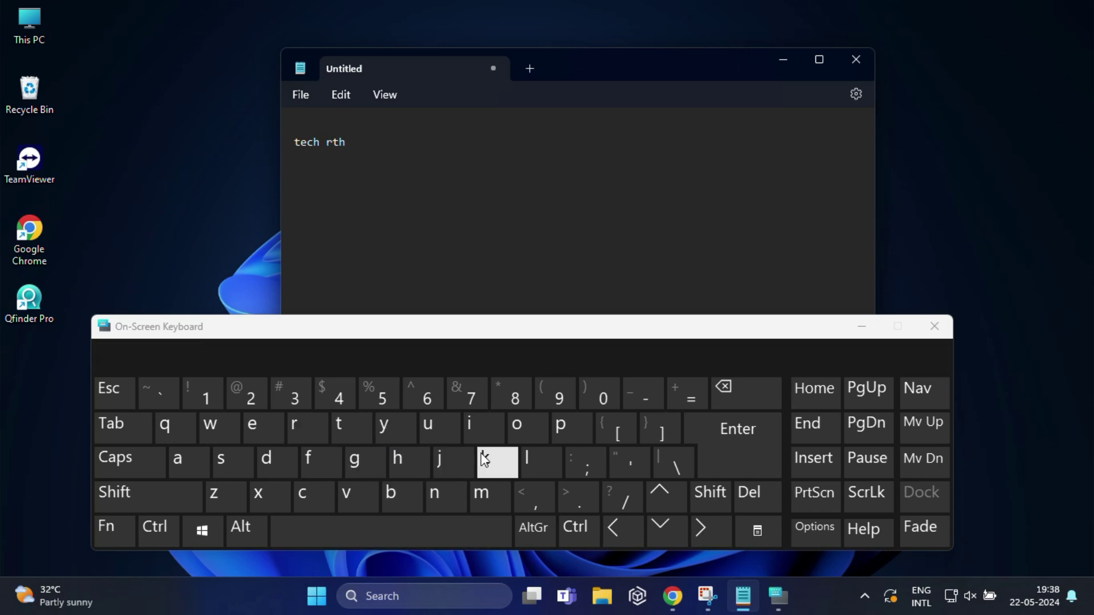
pyautogui.click(935, 326)
pyautogui.click(856, 59)
# Step: Run devmgmt.msc, fixing a typo, and move Device Manager to mid-screen
pyautogui.moveTo(571, 211); pyautogui.dragTo(570, 210)
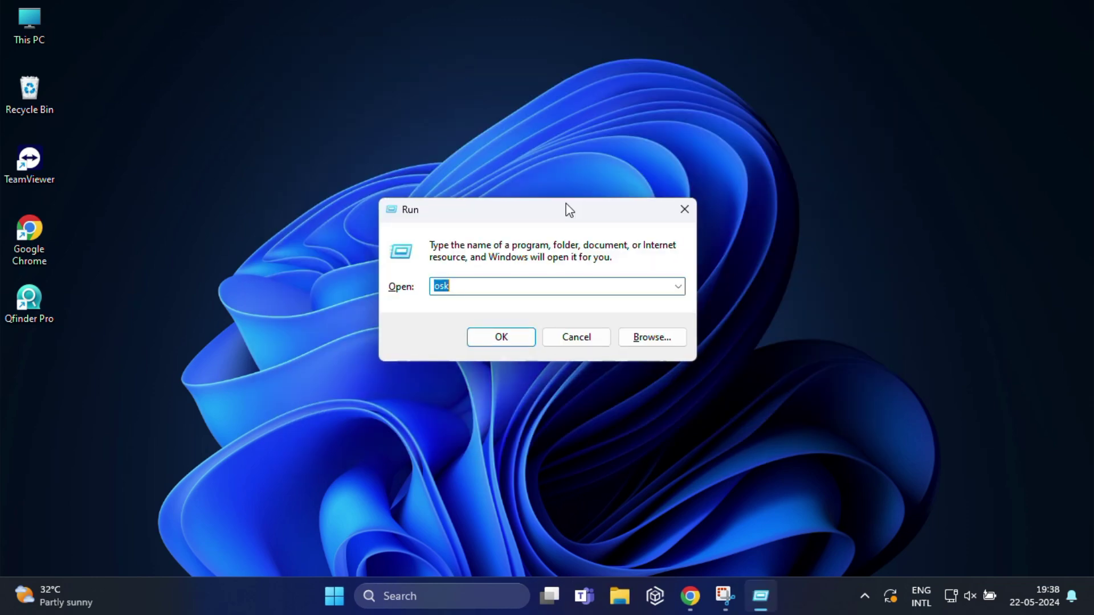
pyautogui.write('devmgmt')
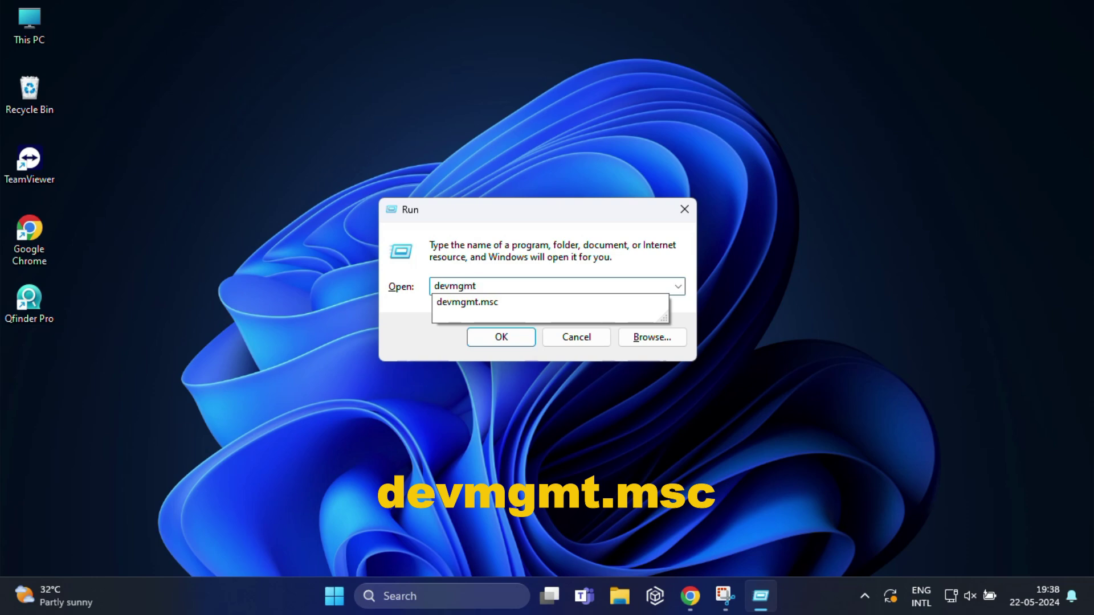
pyautogui.write('.md')
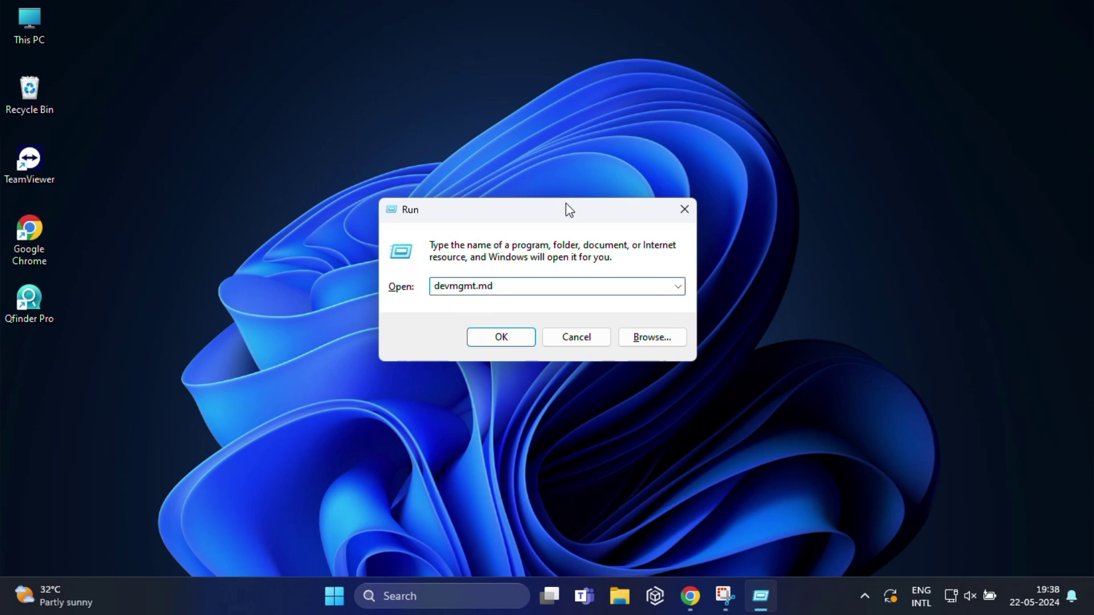
pyautogui.press('BackSpace')
pyautogui.write('sc')
pyautogui.press('Return')
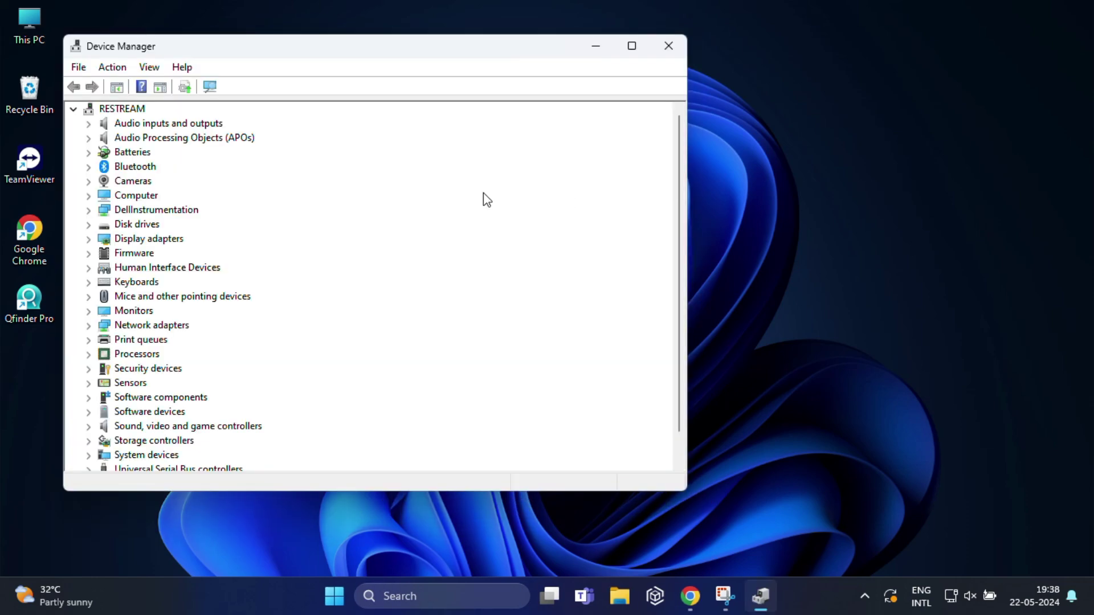
pyautogui.moveTo(358, 52); pyautogui.dragTo(501, 95)
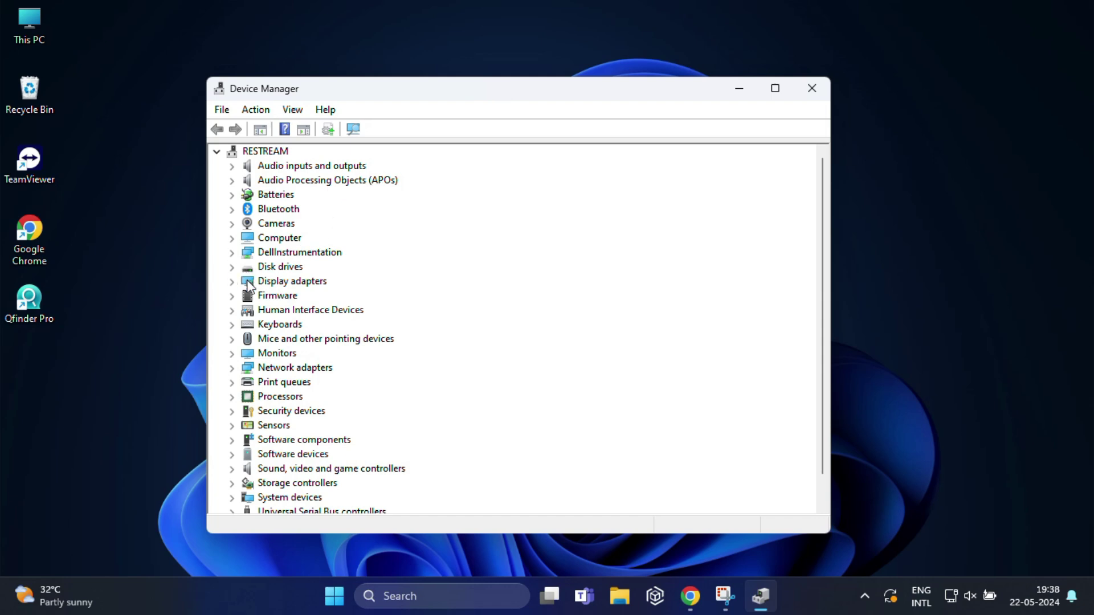
# Step: Expand and collapse Display adapters, Network adapters and Sound controllers, then close Device Manager
pyautogui.click(228, 287)
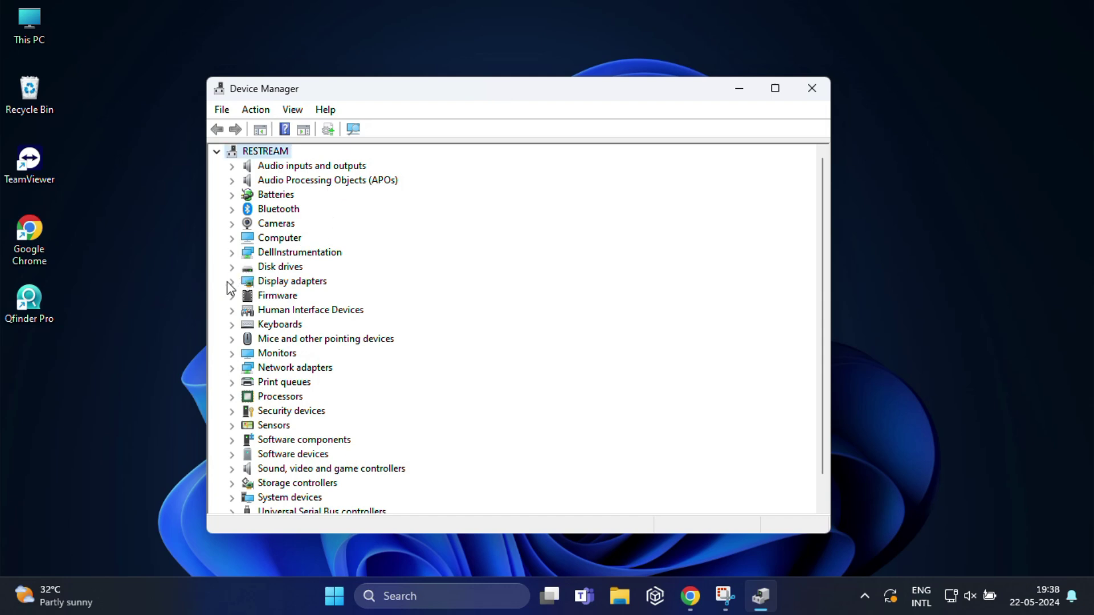
pyautogui.click(231, 282)
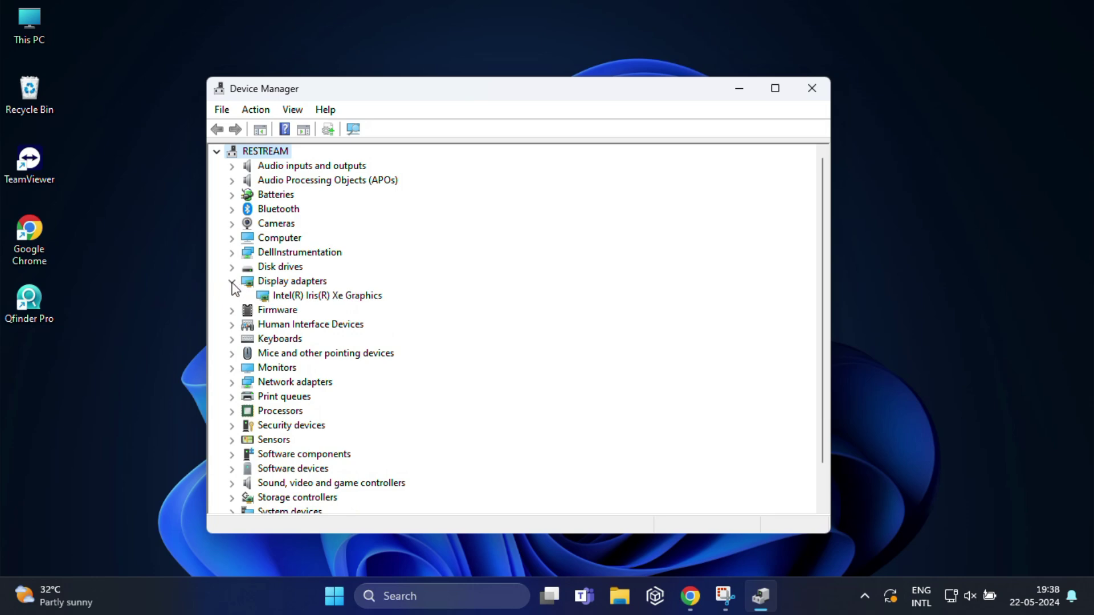
pyautogui.click(231, 281)
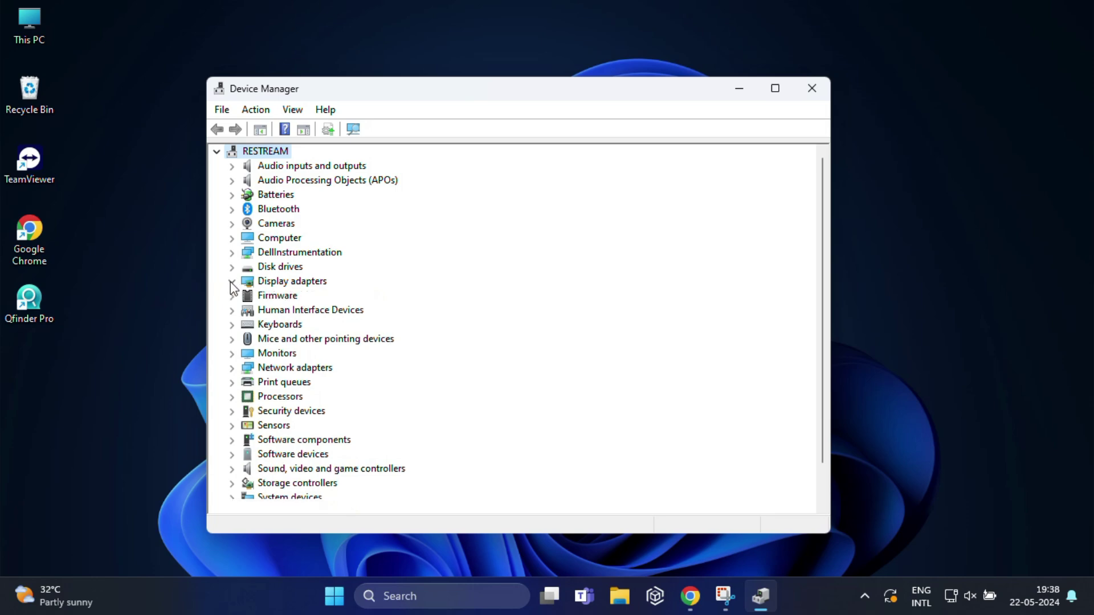
pyautogui.click(232, 368)
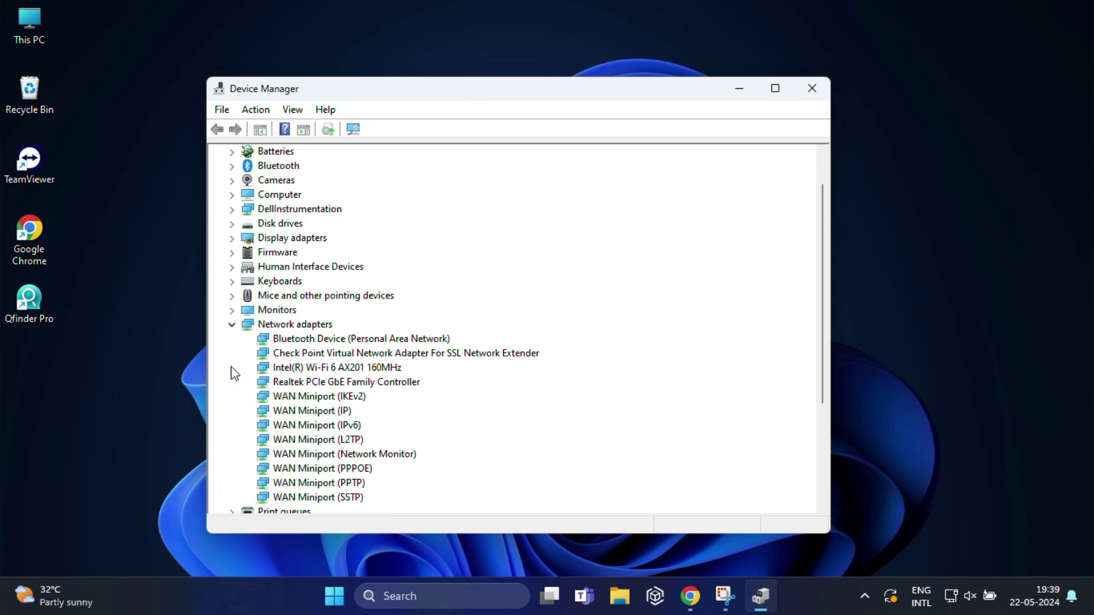
pyautogui.click(231, 324)
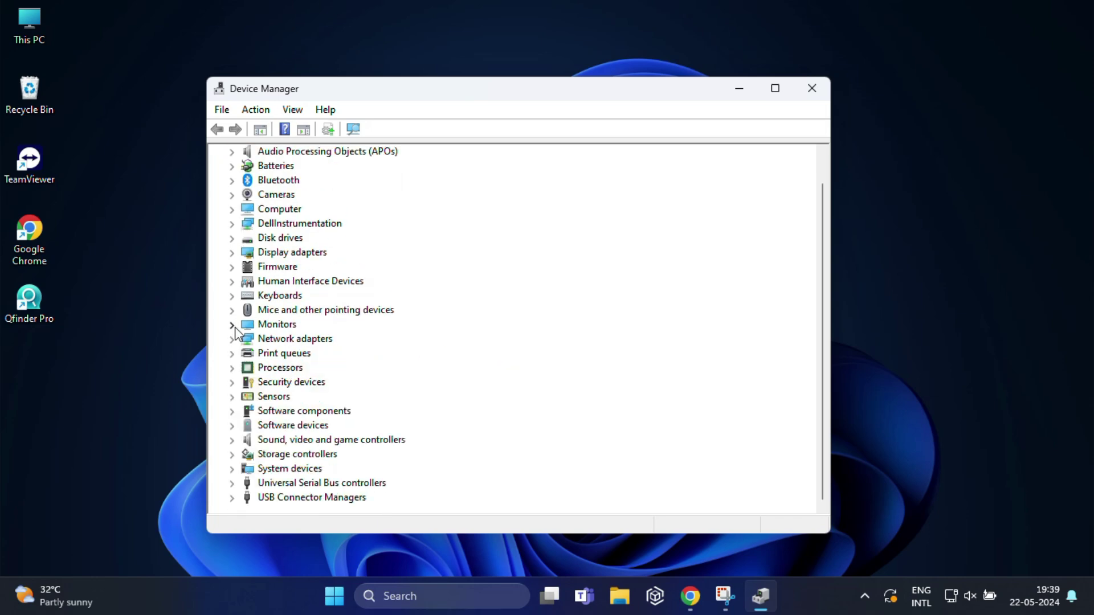
pyautogui.click(232, 440)
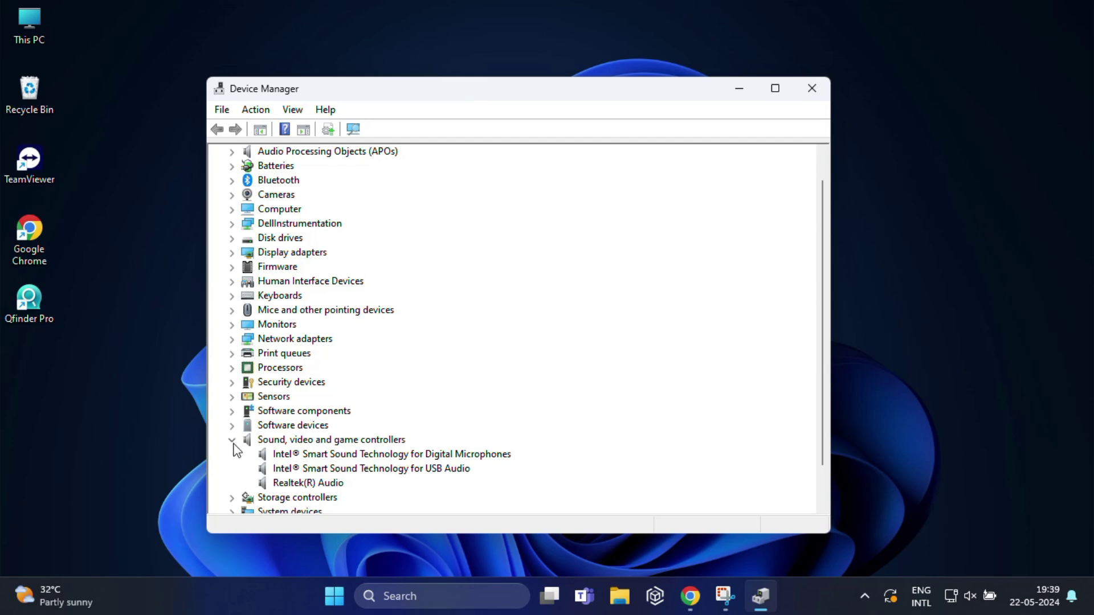
pyautogui.click(232, 441)
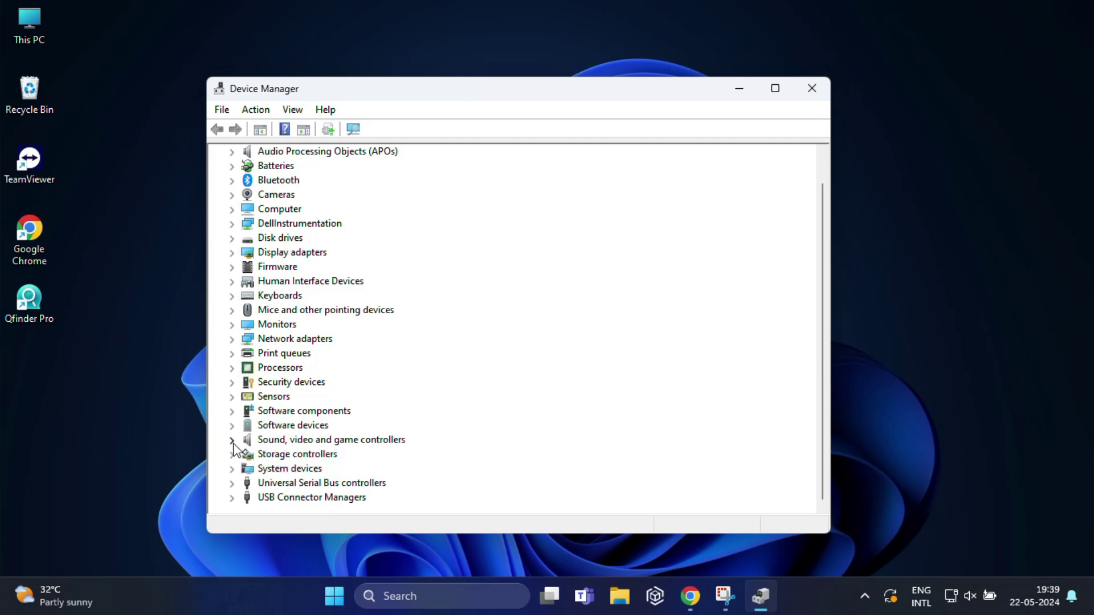
pyautogui.click(815, 89)
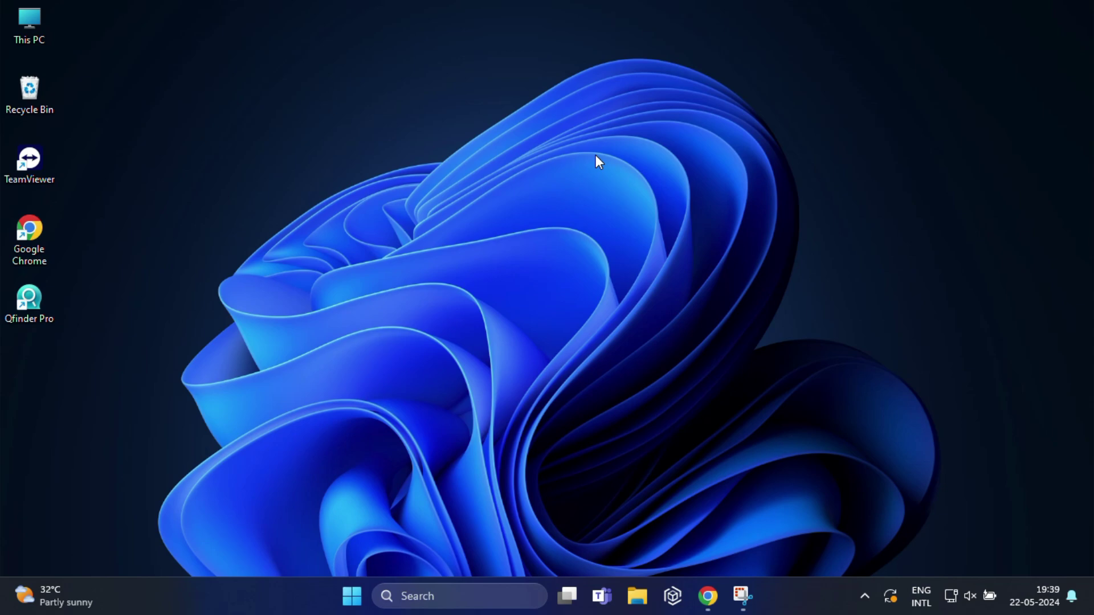
# Step: Launch the Malicious Software Removal Tool with the mrt Run command
pyautogui.press('super+r')
pyautogui.moveTo(132, 425); pyautogui.dragTo(527, 171)
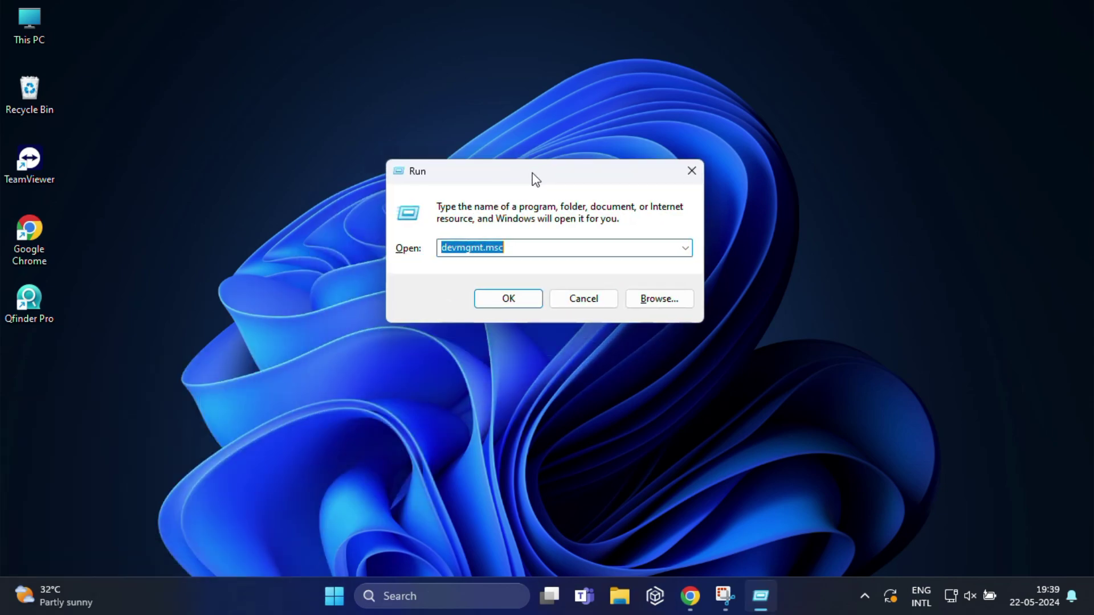
pyautogui.write('mrt')
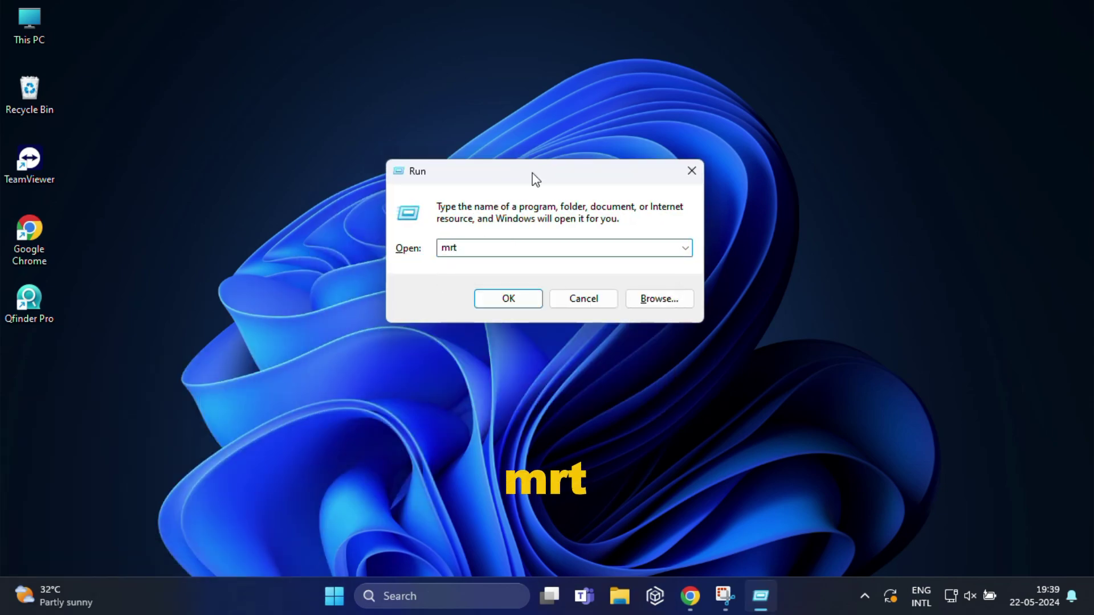
pyautogui.click(523, 298)
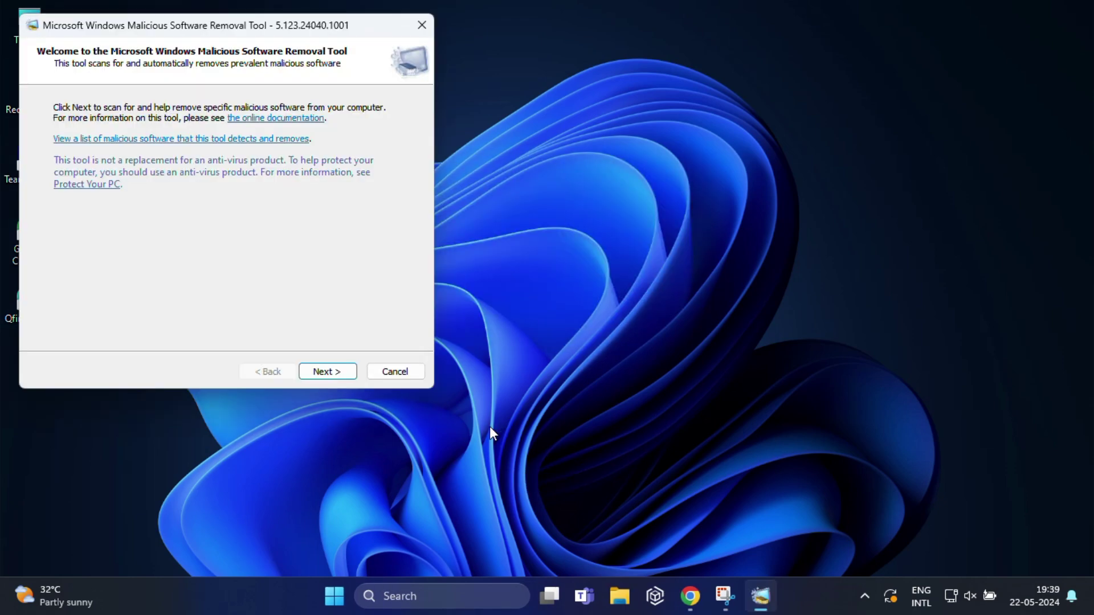
# Step: Start a Quick scan of the computer in the removal tool
pyautogui.moveTo(277, 24); pyautogui.dragTo(583, 64)
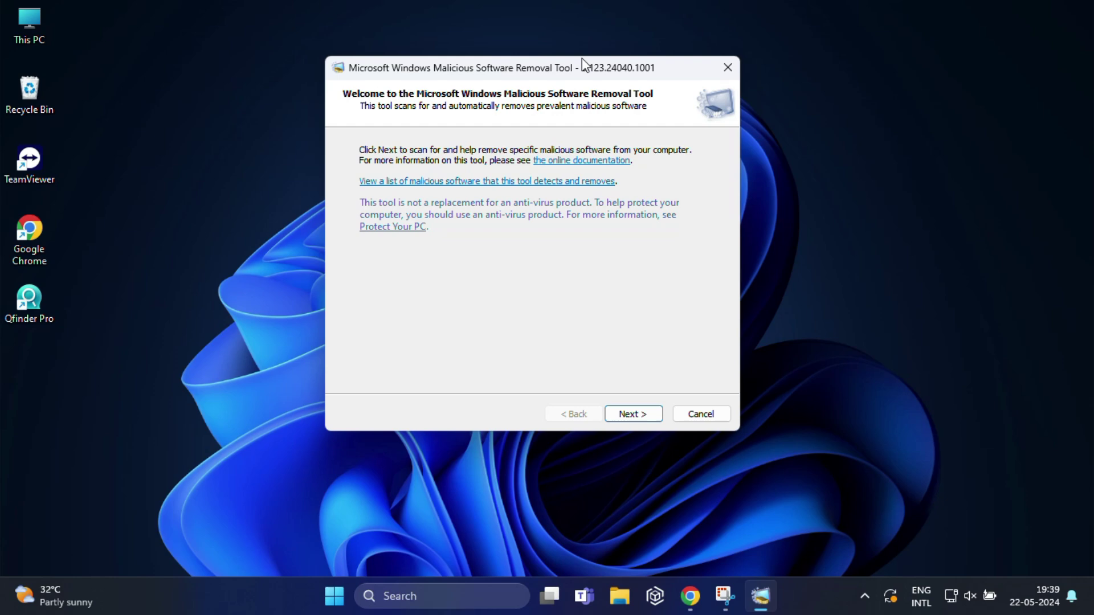
pyautogui.click(633, 416)
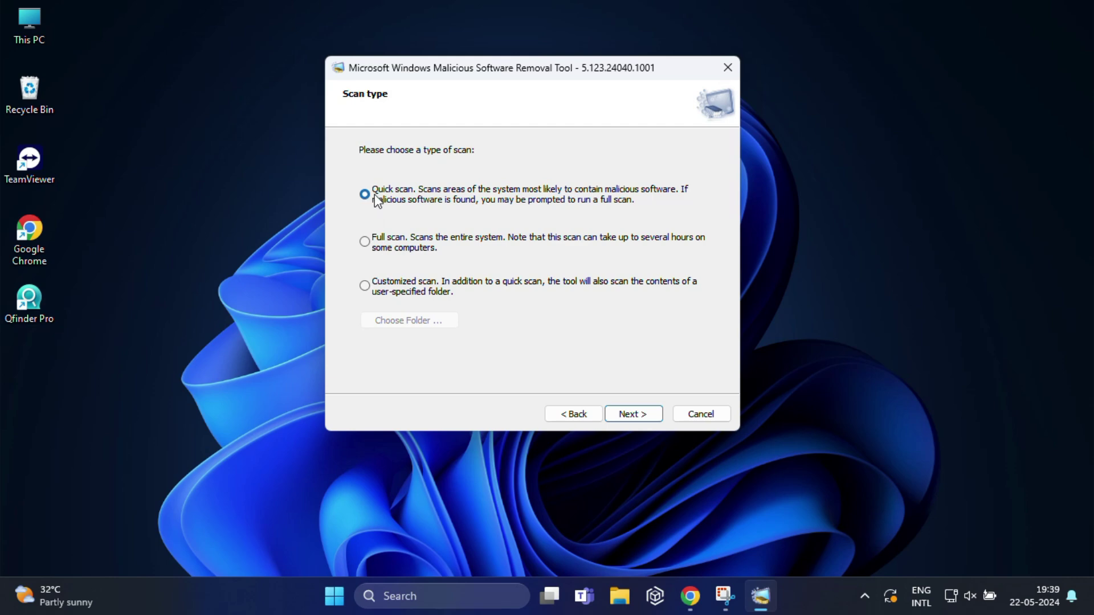
pyautogui.click(636, 414)
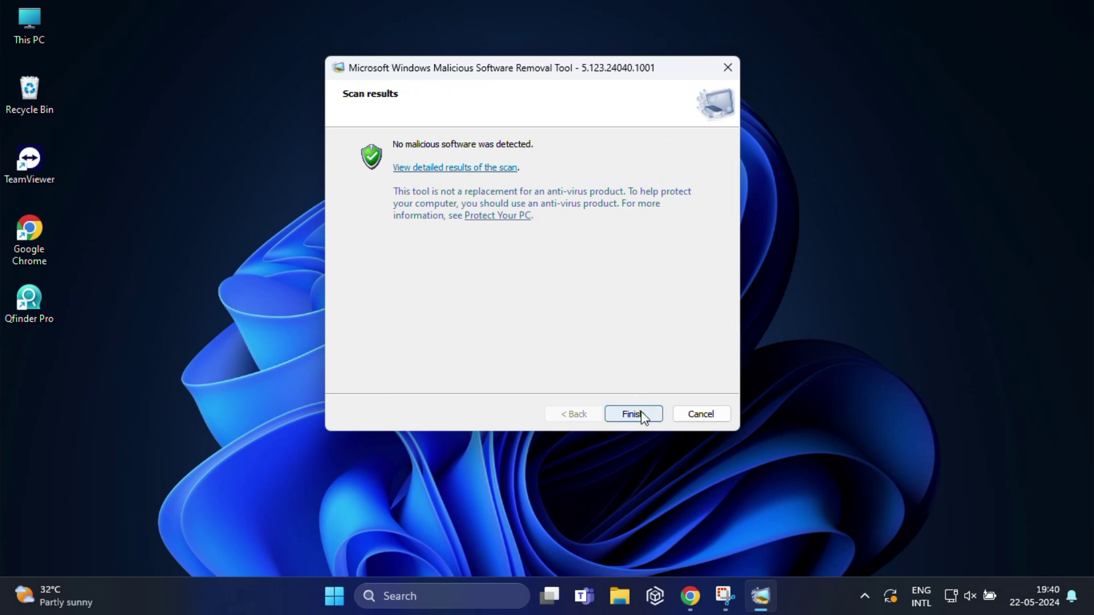
pyautogui.click(632, 414)
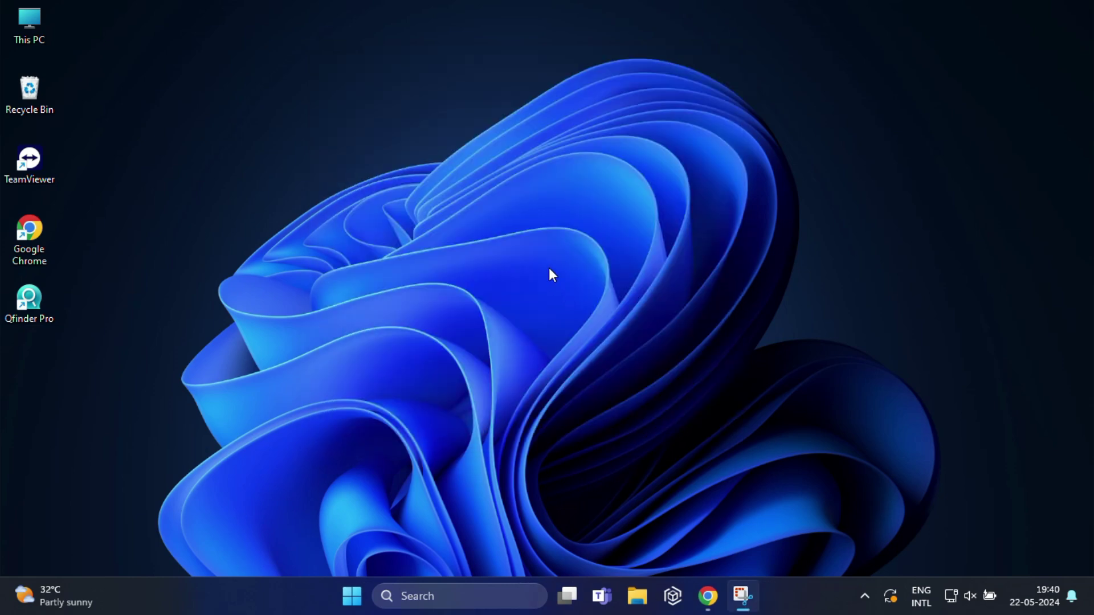